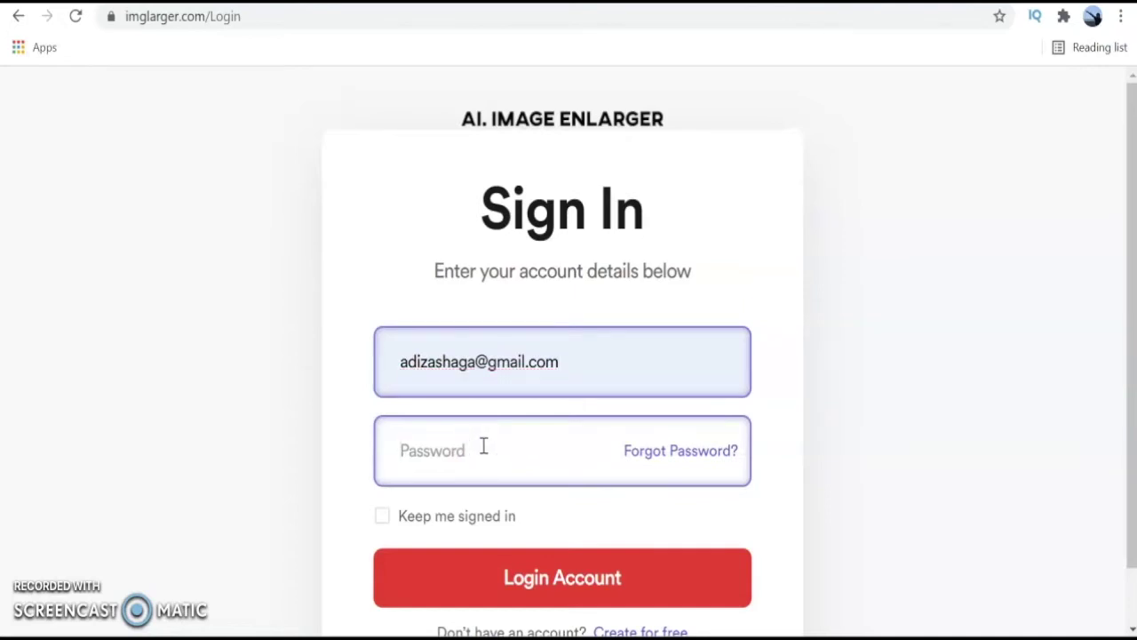
Log in with the account password, dismiss the alert, and download the 4x enlarged Contoh.jpeg.
{"action": "type", "text": "*"}
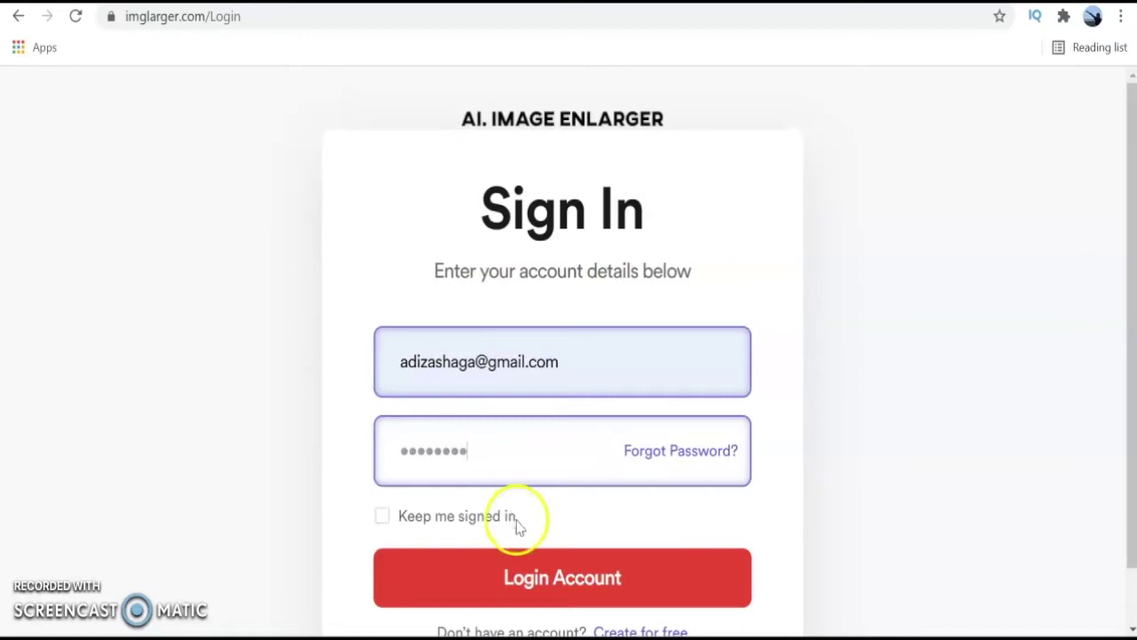
{"action": "left_click", "coordinate": [541, 586]}
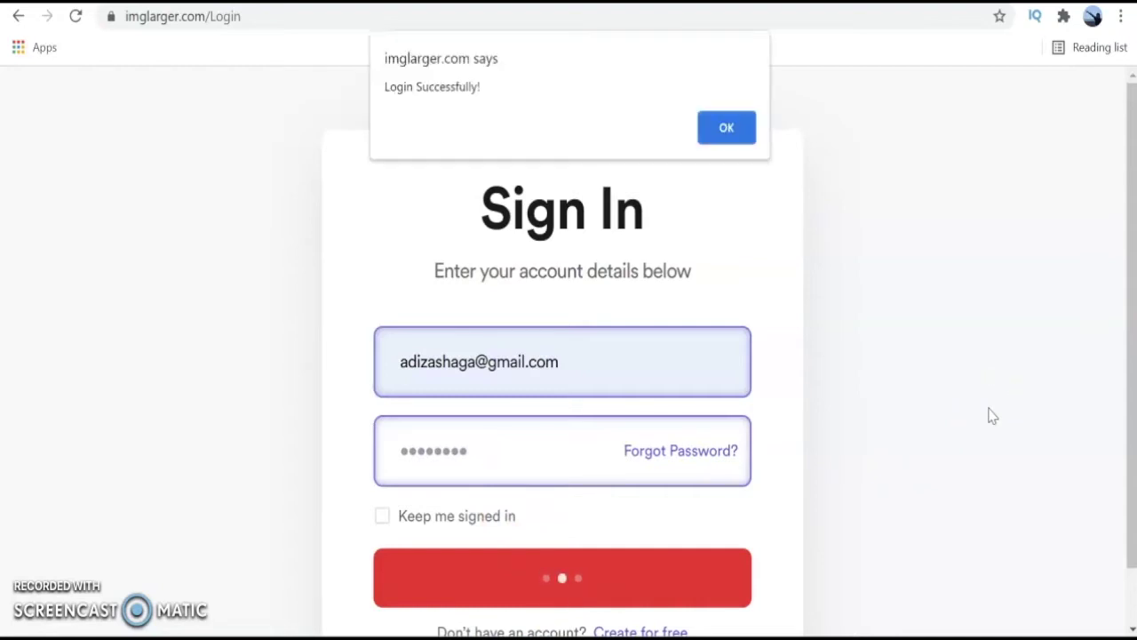
{"action": "left_click", "coordinate": [745, 129]}
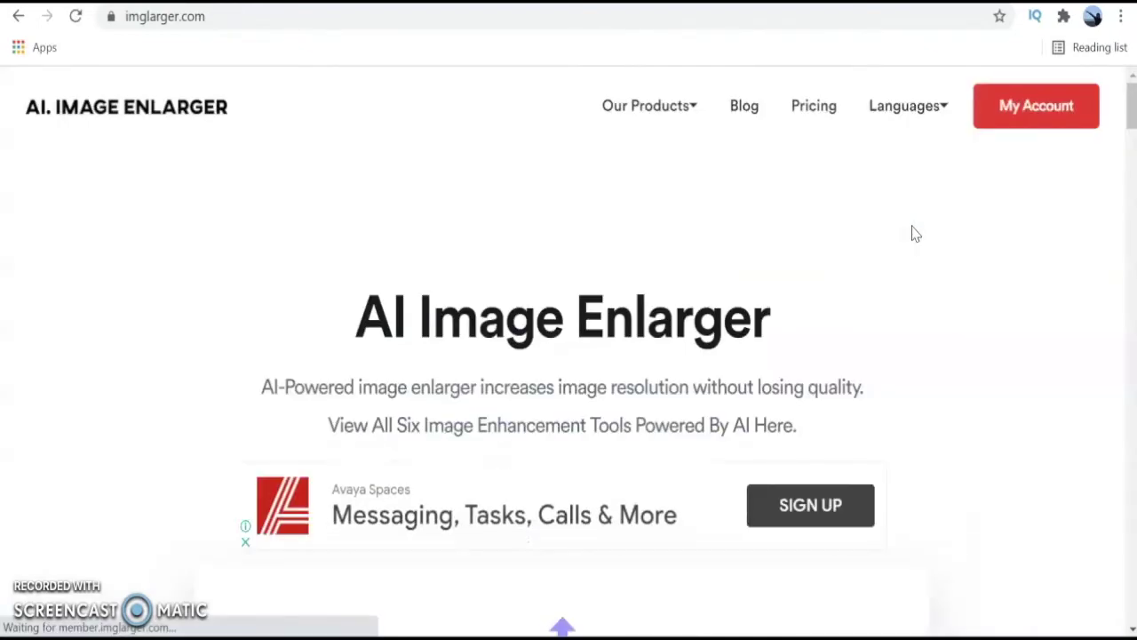
{"action": "scroll", "coordinate": [914, 234], "scroll_direction": "down", "scroll_amount": 5}
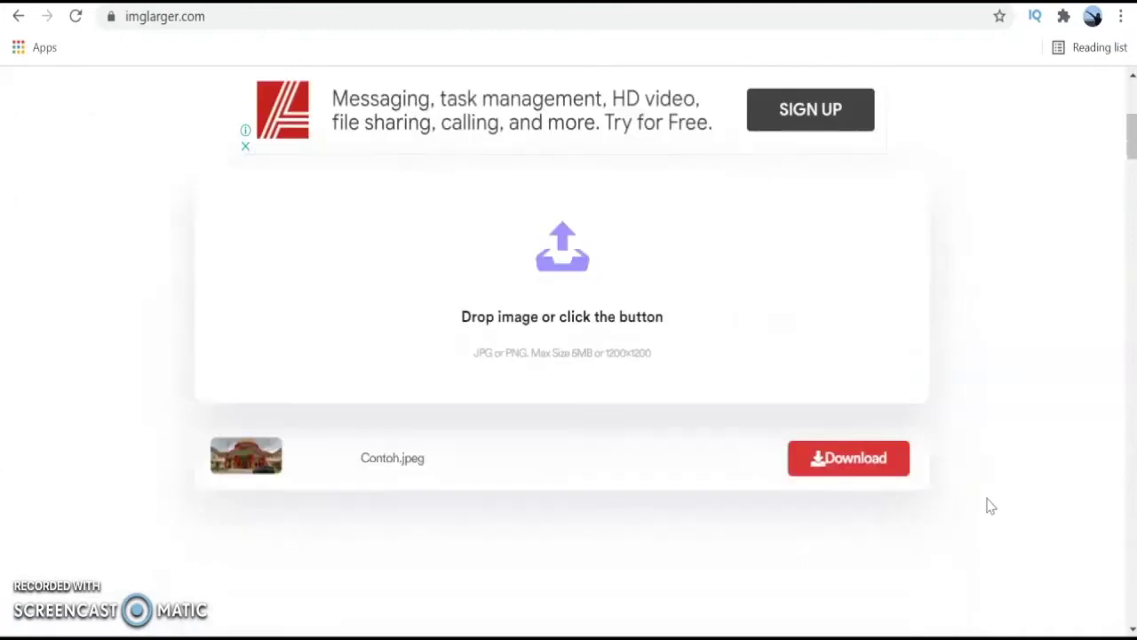
{"action": "left_click", "coordinate": [855, 462]}
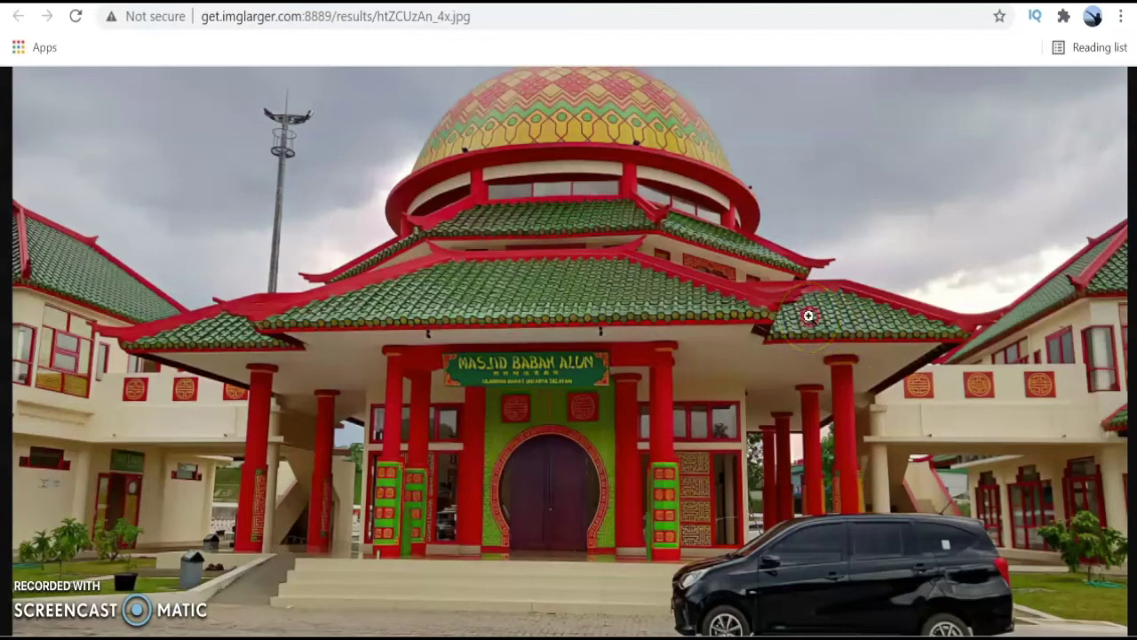
Save the enlarged mosque image to Foto sampel as imglarger14x.jpg.
{"action": "right_click", "coordinate": [808, 316]}
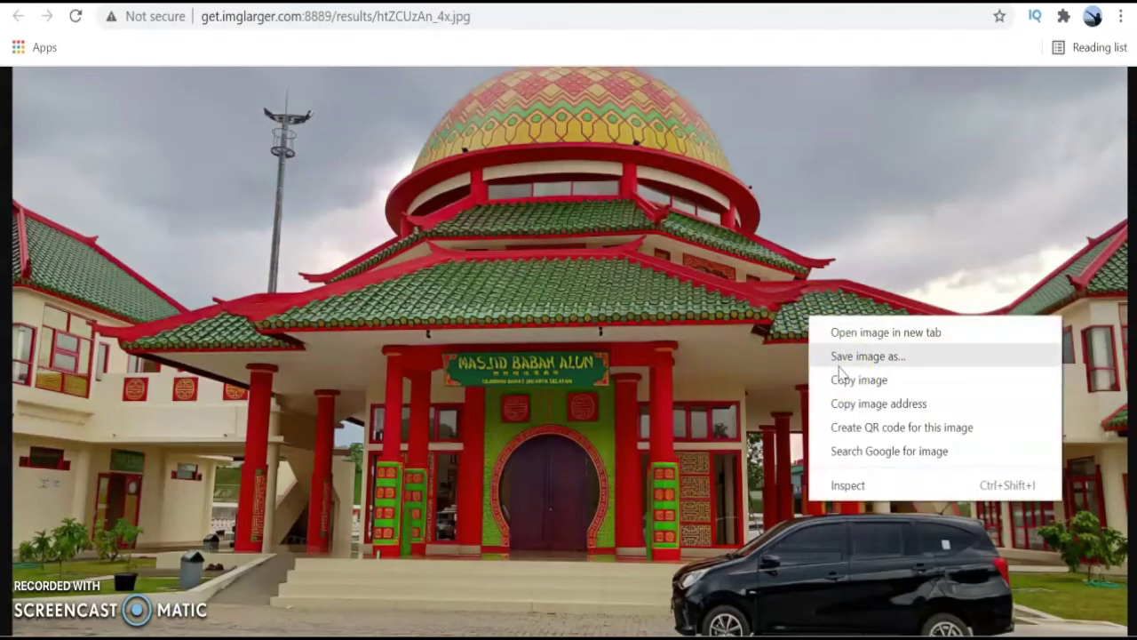
{"action": "left_click", "coordinate": [838, 364]}
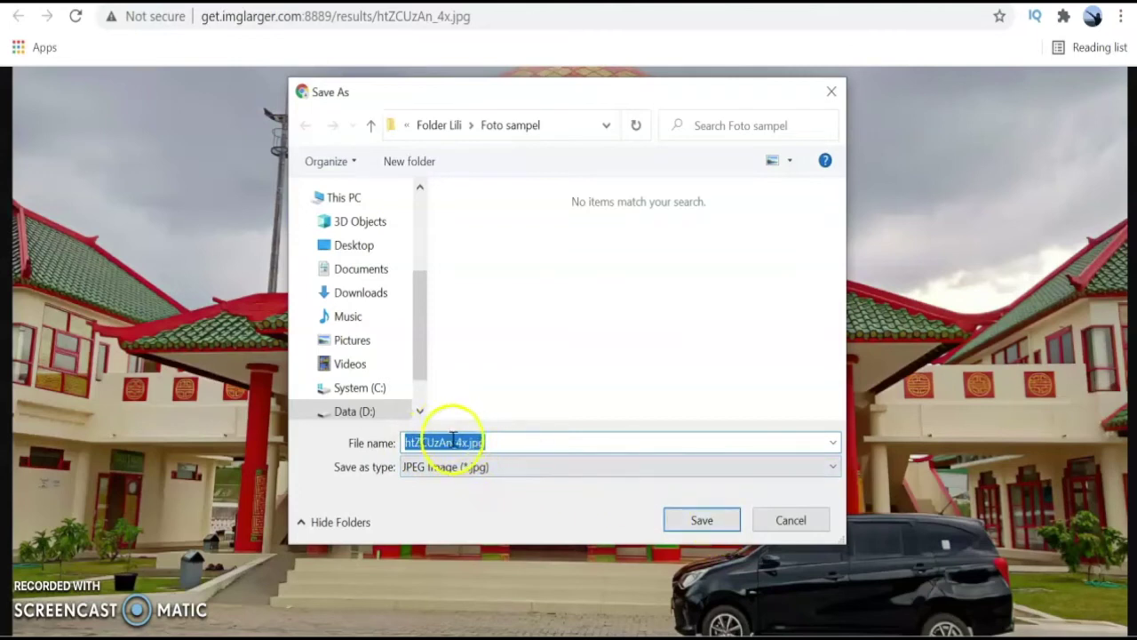
{"action": "left_click_drag", "start_coordinate": [414, 442], "coordinate": [460, 442]}
{"action": "key", "text": "BackSpace"}
{"action": "type", "text": "imglarger"}
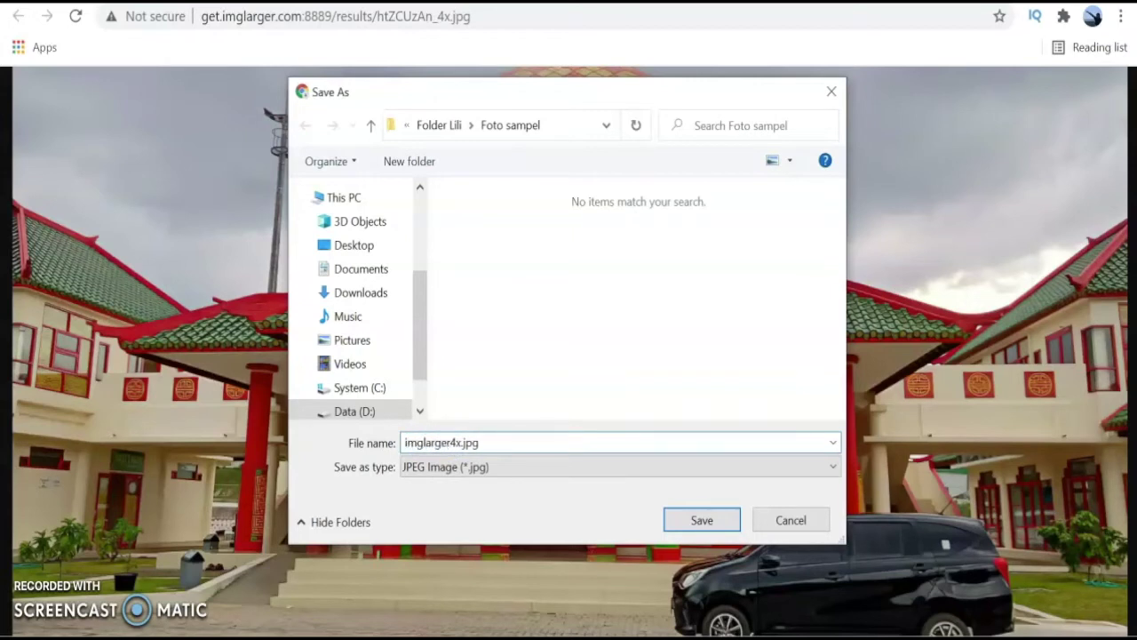
{"action": "type", "text": "1"}
{"action": "left_click", "coordinate": [698, 520]}
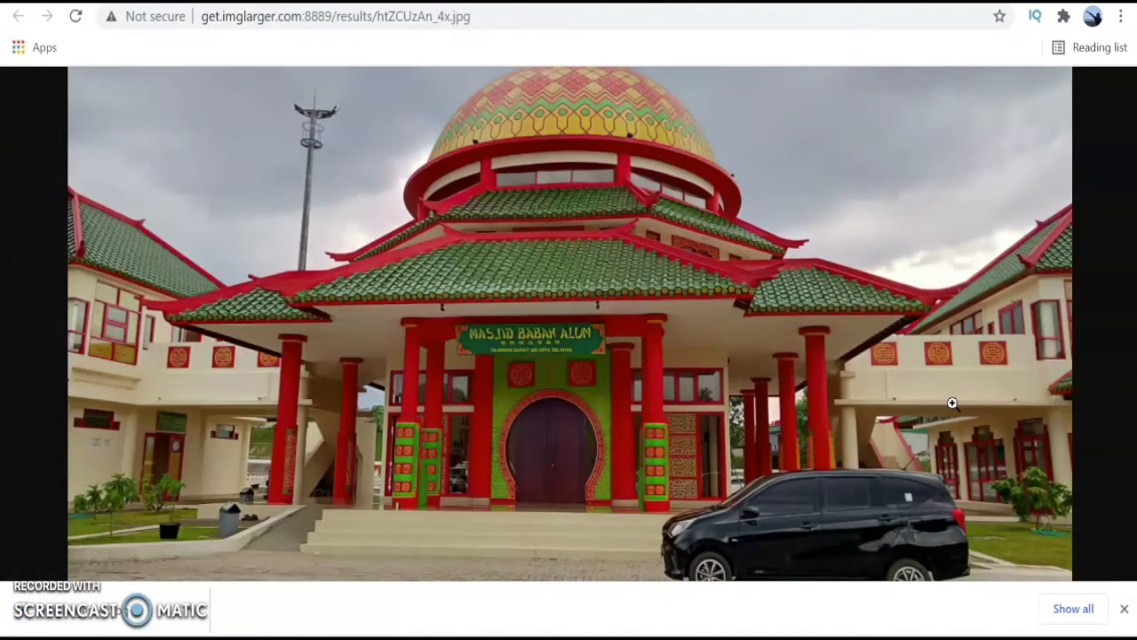
Check the Properties details of imglarger14x.jpg to confirm it is 4160 x 1920 pixels.
{"action": "mouse_move", "coordinate": [470, 633]}
{"action": "left_click", "coordinate": [527, 602]}
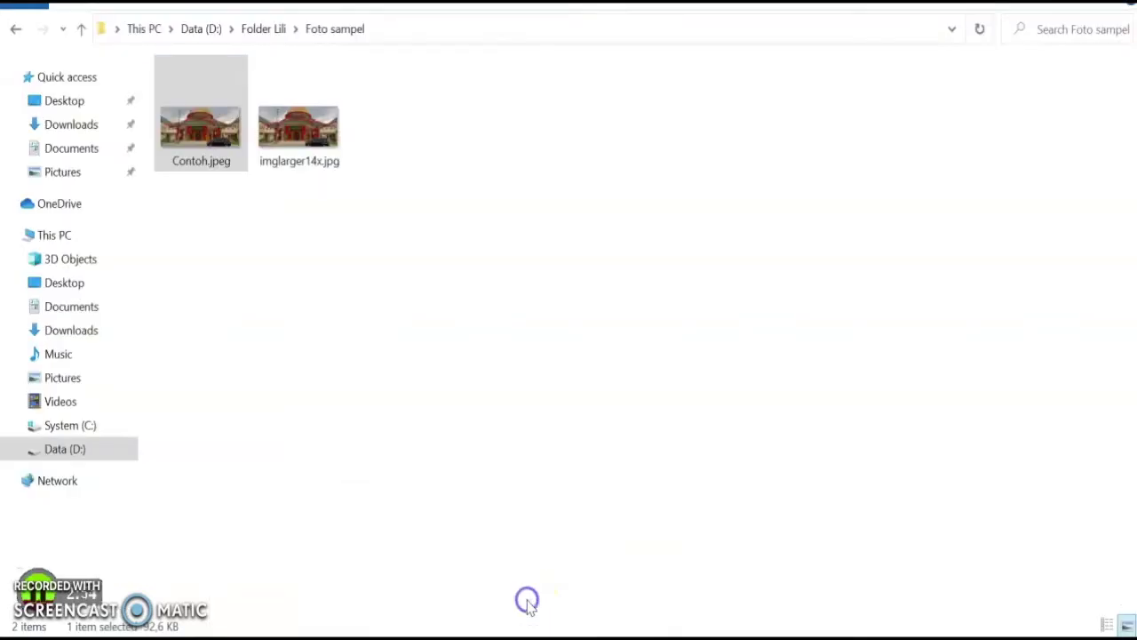
{"action": "left_click", "coordinate": [294, 145]}
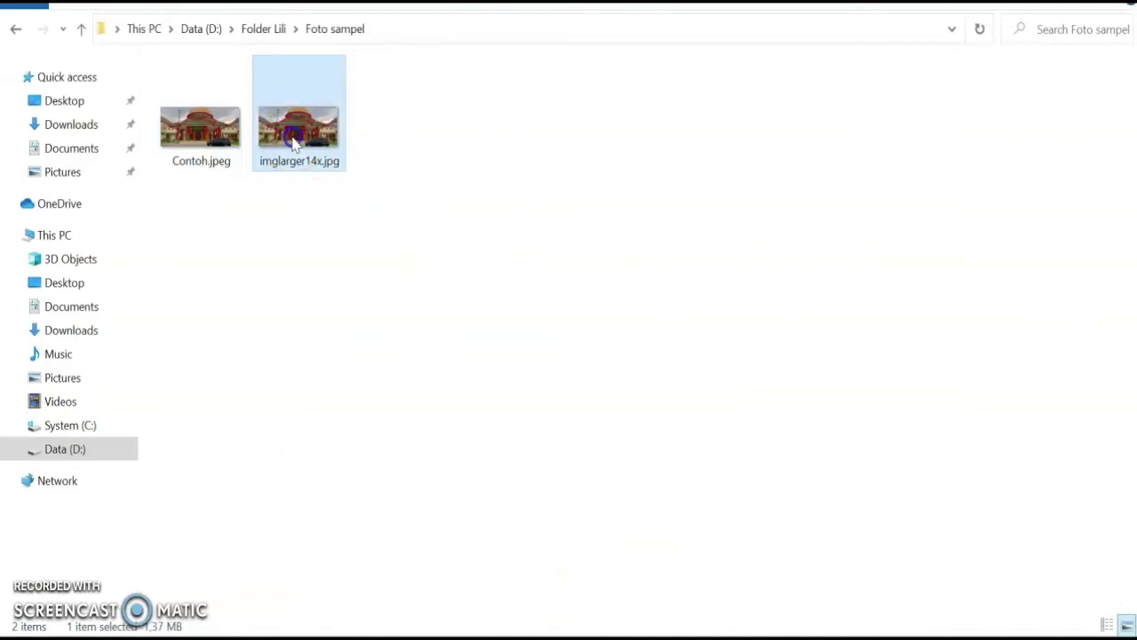
{"action": "double_click", "coordinate": [294, 145]}
{"action": "right_click", "coordinate": [296, 142]}
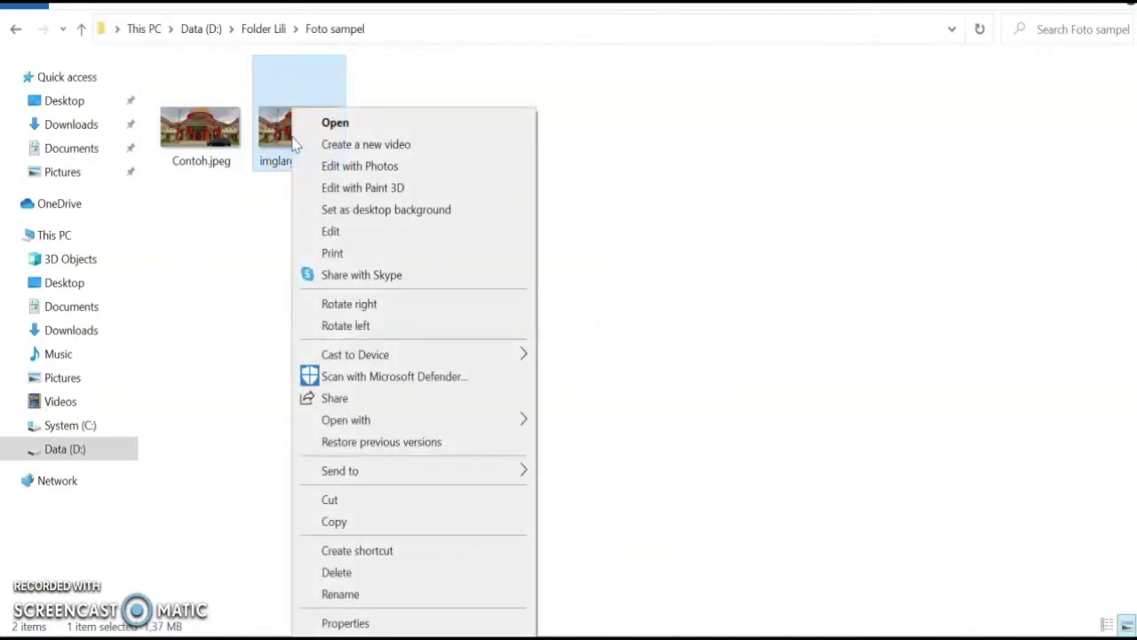
{"action": "left_click", "coordinate": [371, 624]}
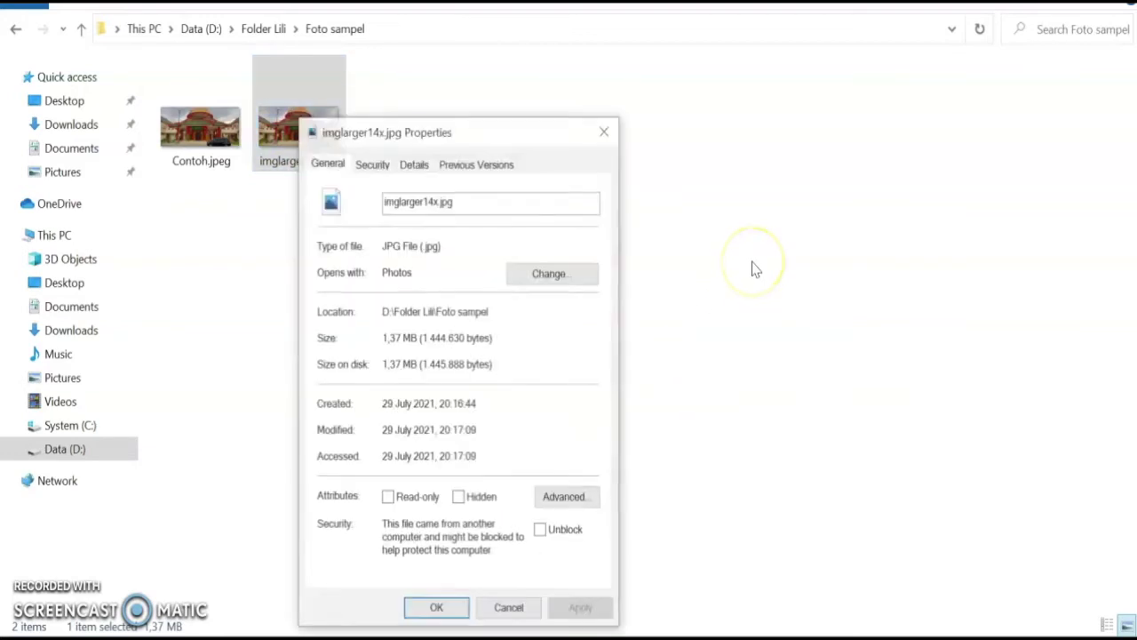
{"action": "left_click", "coordinate": [409, 165]}
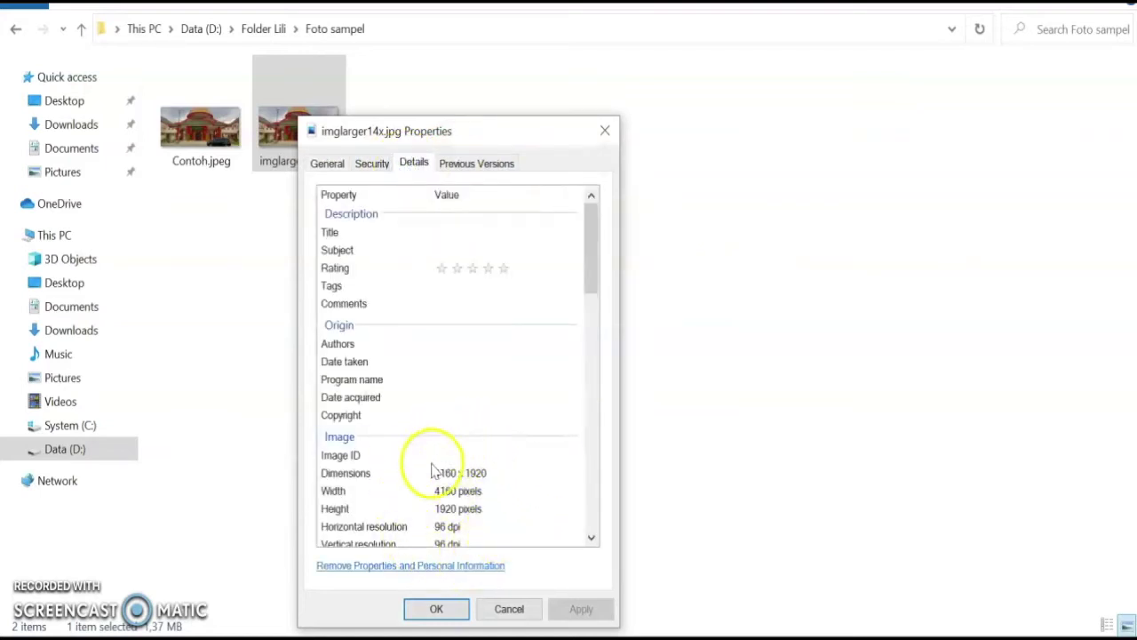
{"action": "left_click", "coordinate": [436, 609]}
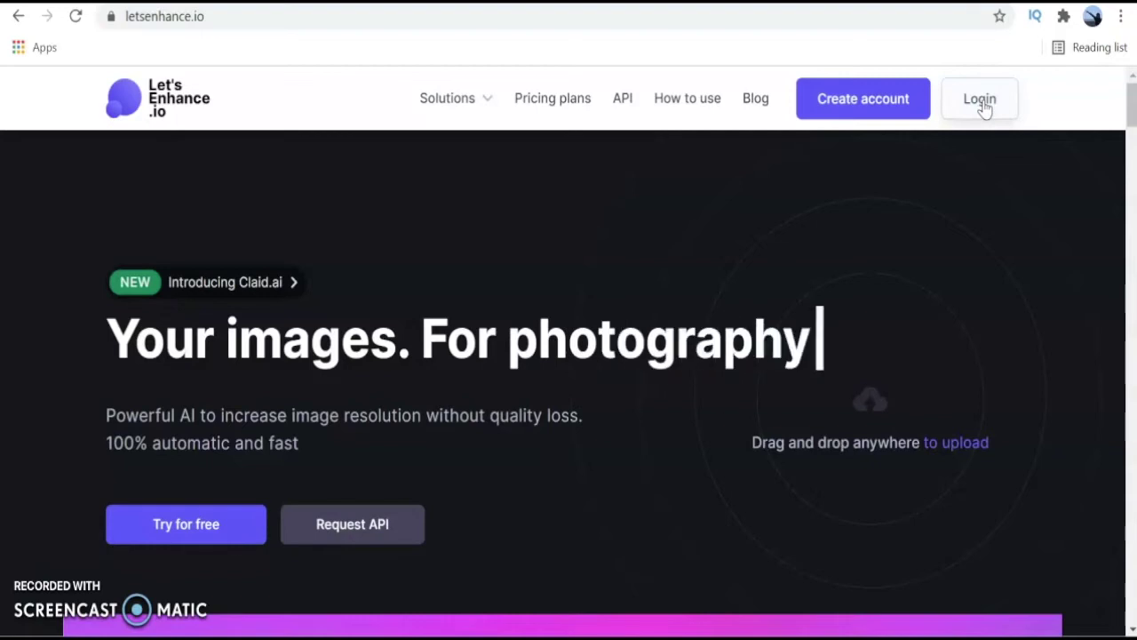
Log in to Let's Enhance using Continue with Google.
{"action": "left_click", "coordinate": [982, 101]}
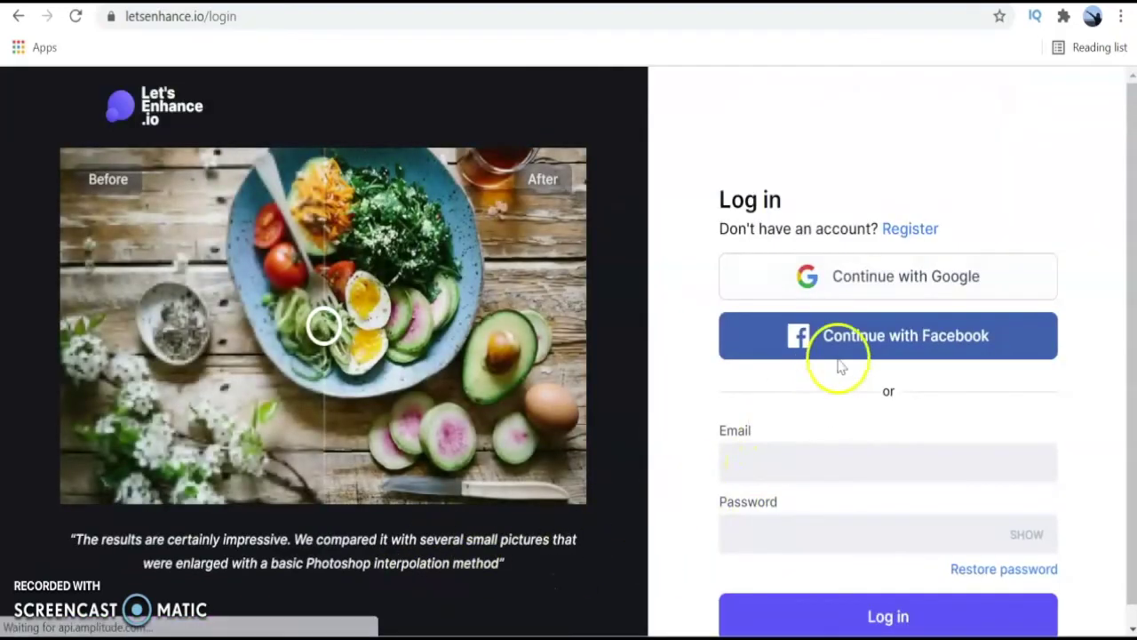
{"action": "left_click", "coordinate": [909, 282]}
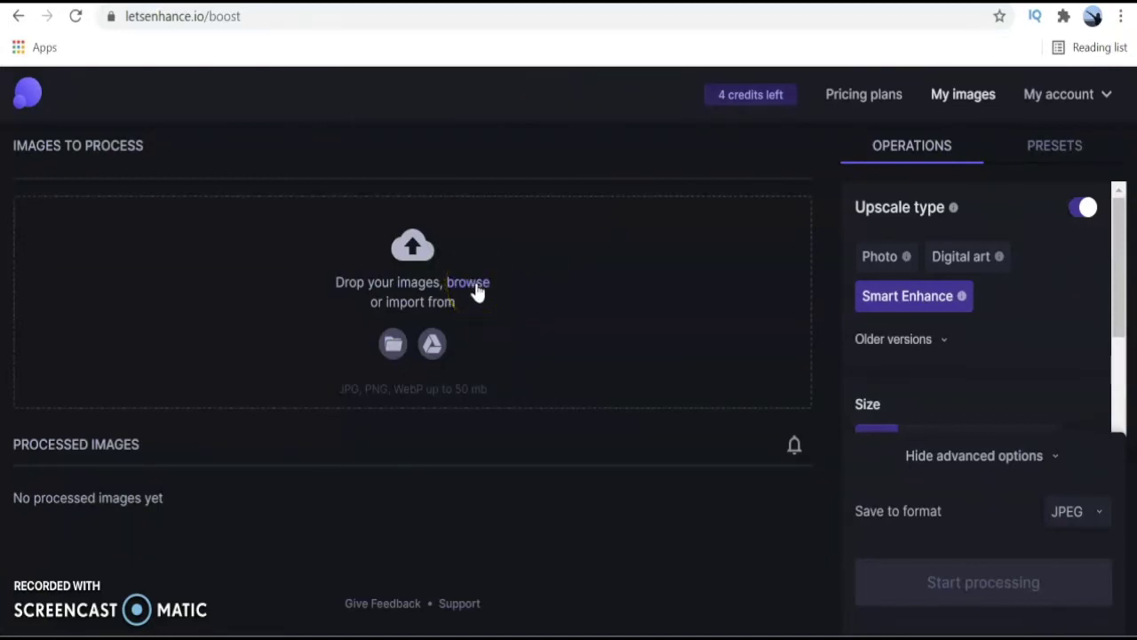
Upload Contoh.jpeg from the computer into the Let's Enhance queue.
{"action": "left_click", "coordinate": [392, 344]}
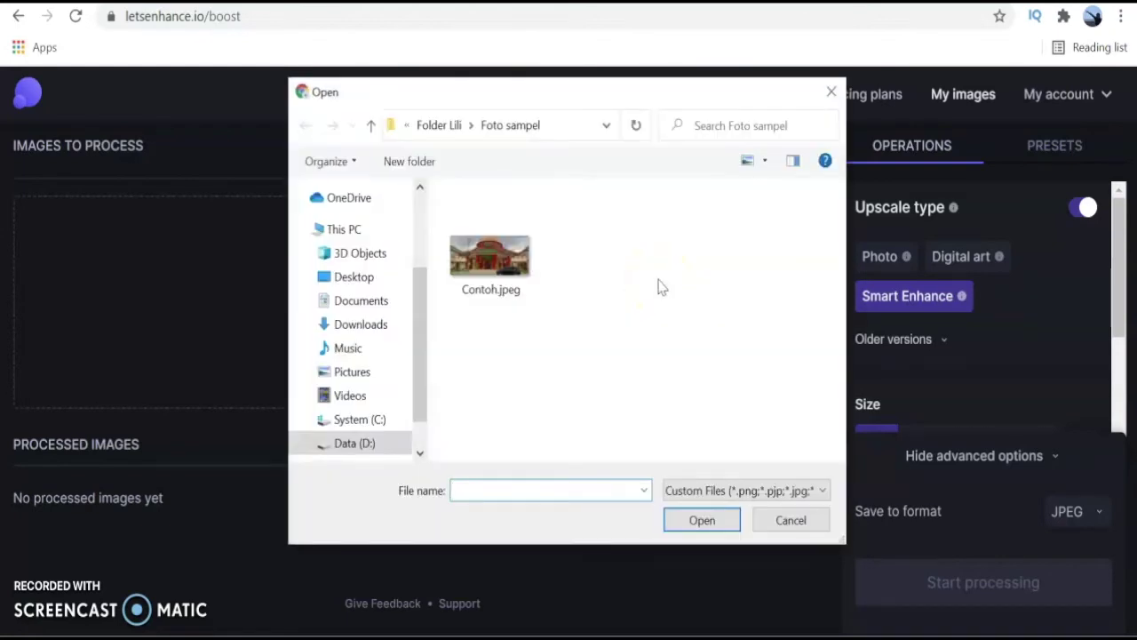
{"action": "left_click", "coordinate": [524, 262]}
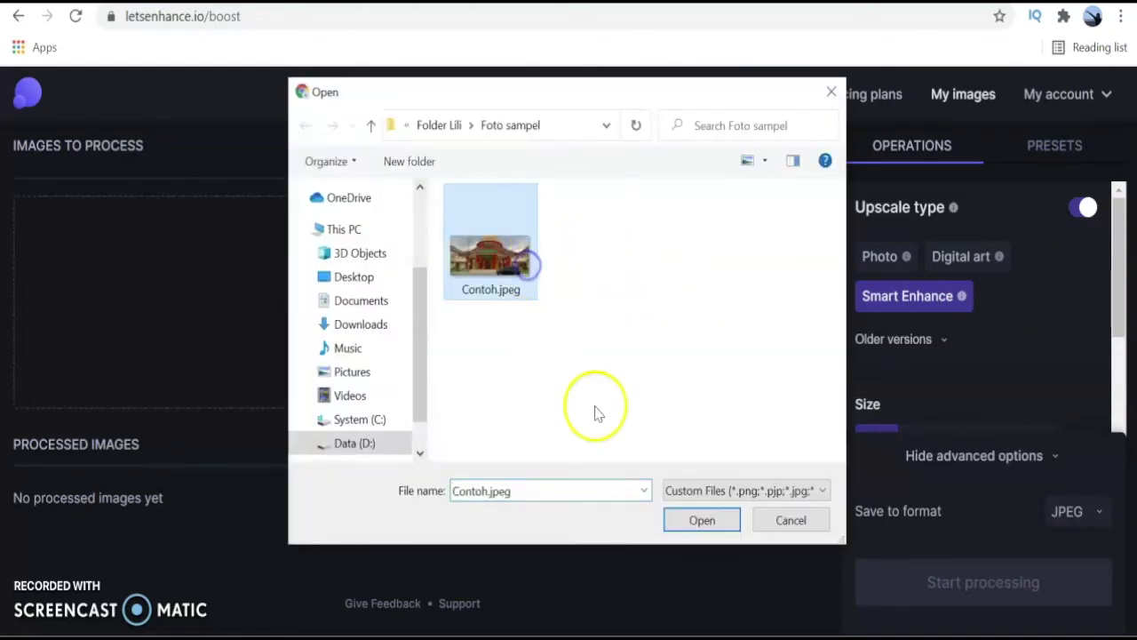
{"action": "left_click", "coordinate": [707, 520]}
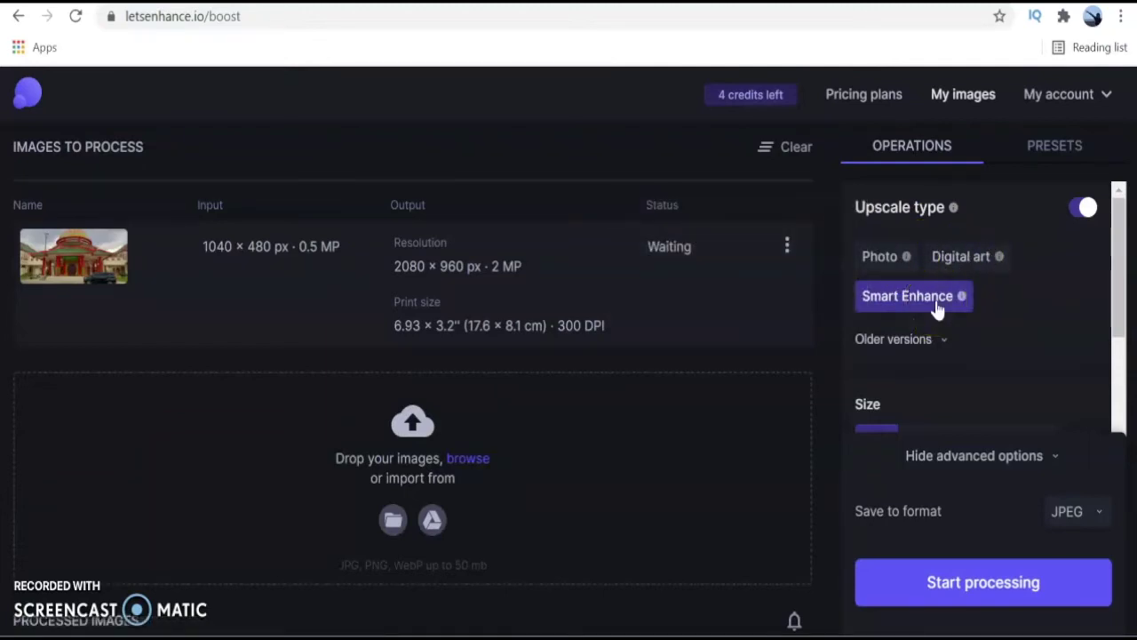
Review the upscale type options and leave the output Size on Auto.
{"action": "mouse_move", "coordinate": [907, 259]}
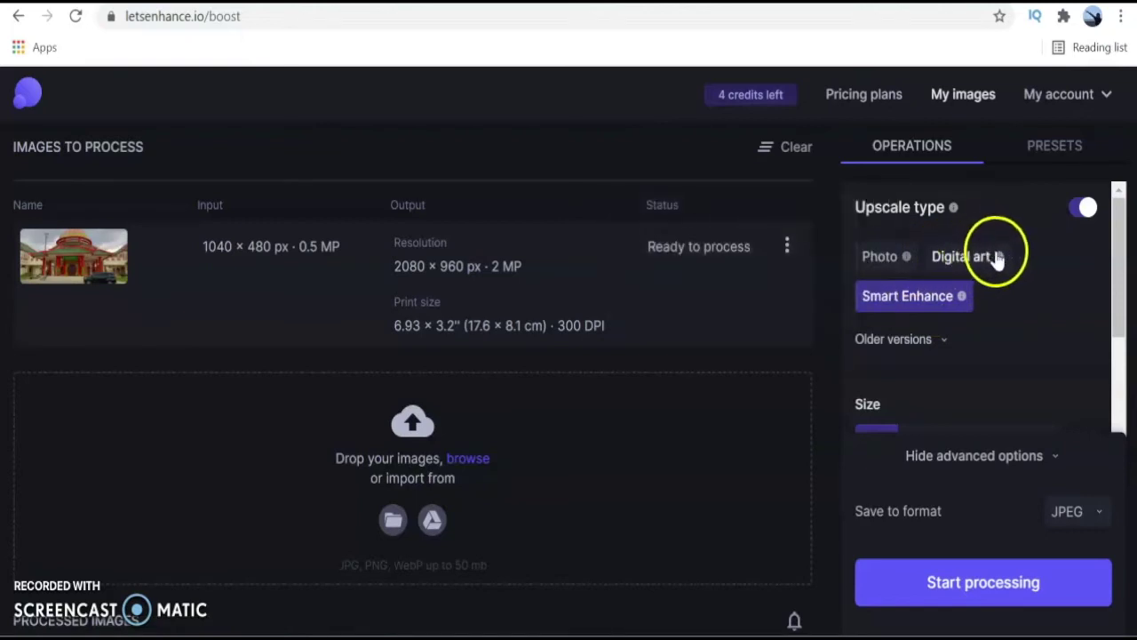
{"action": "mouse_move", "coordinate": [1001, 260]}
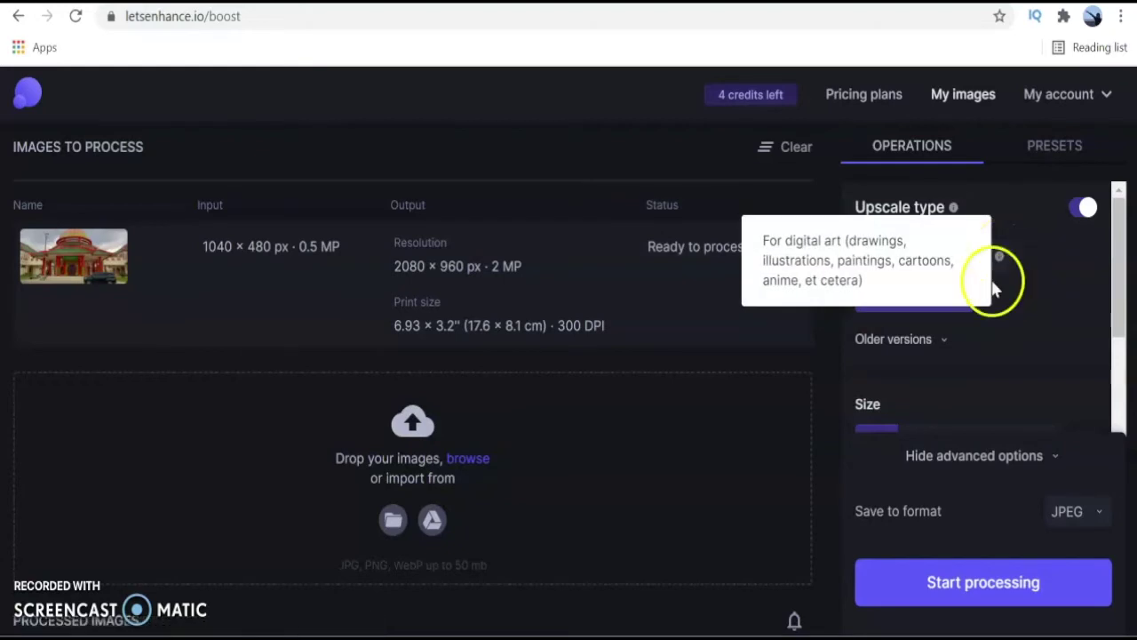
{"action": "mouse_move", "coordinate": [962, 299]}
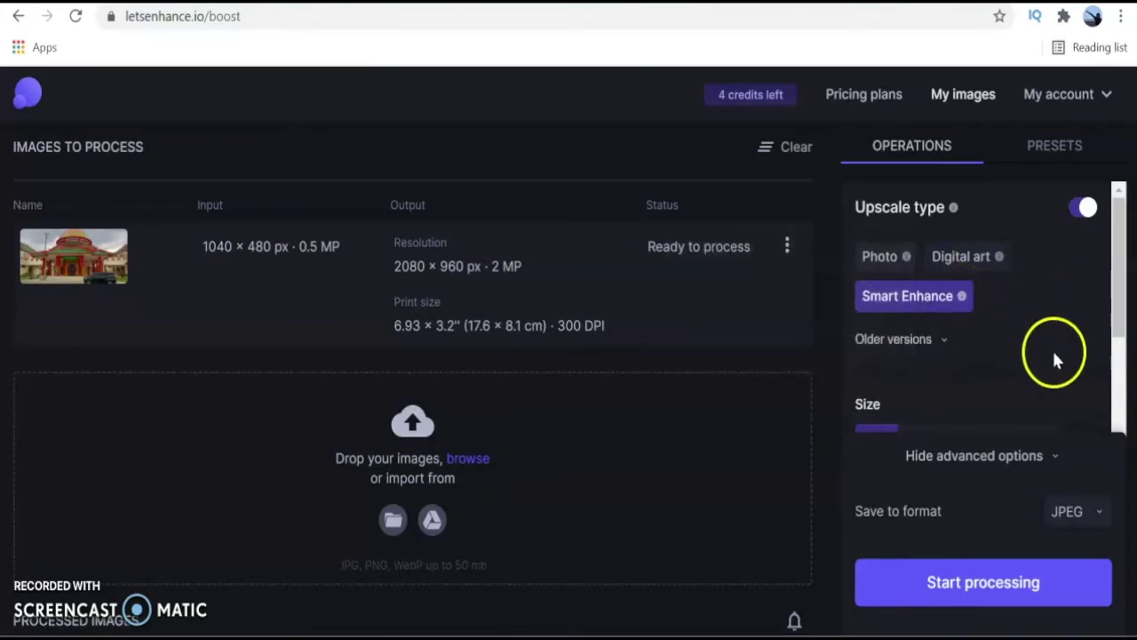
{"action": "scroll", "coordinate": [1074, 356], "scroll_direction": "down", "scroll_amount": 1}
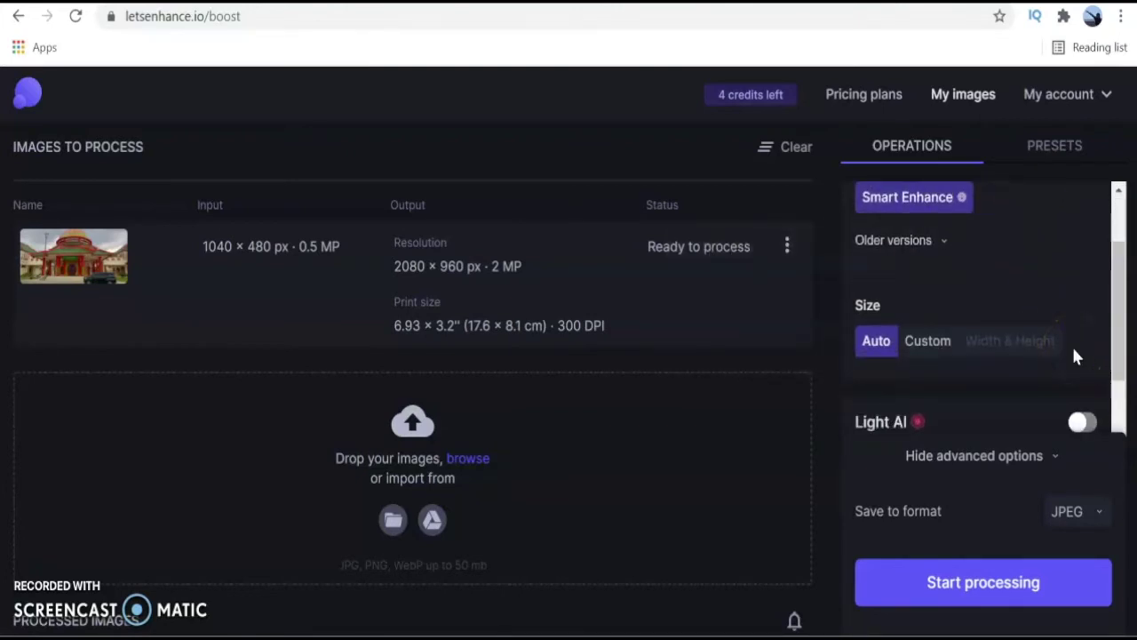
{"action": "left_click", "coordinate": [878, 343]}
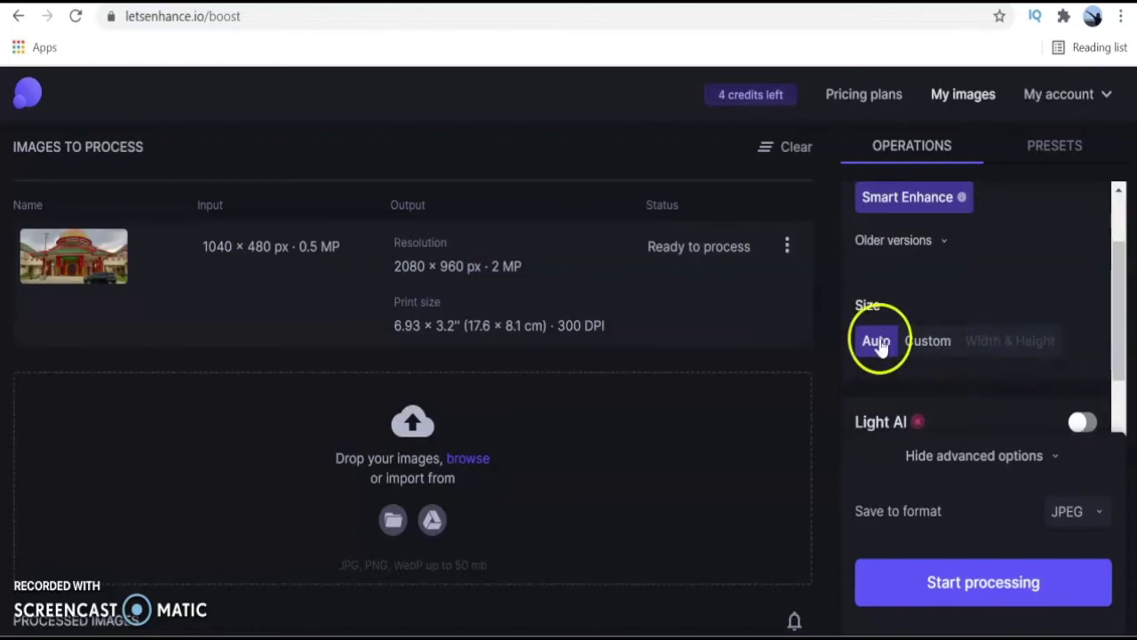
{"action": "left_click", "coordinate": [1016, 336]}
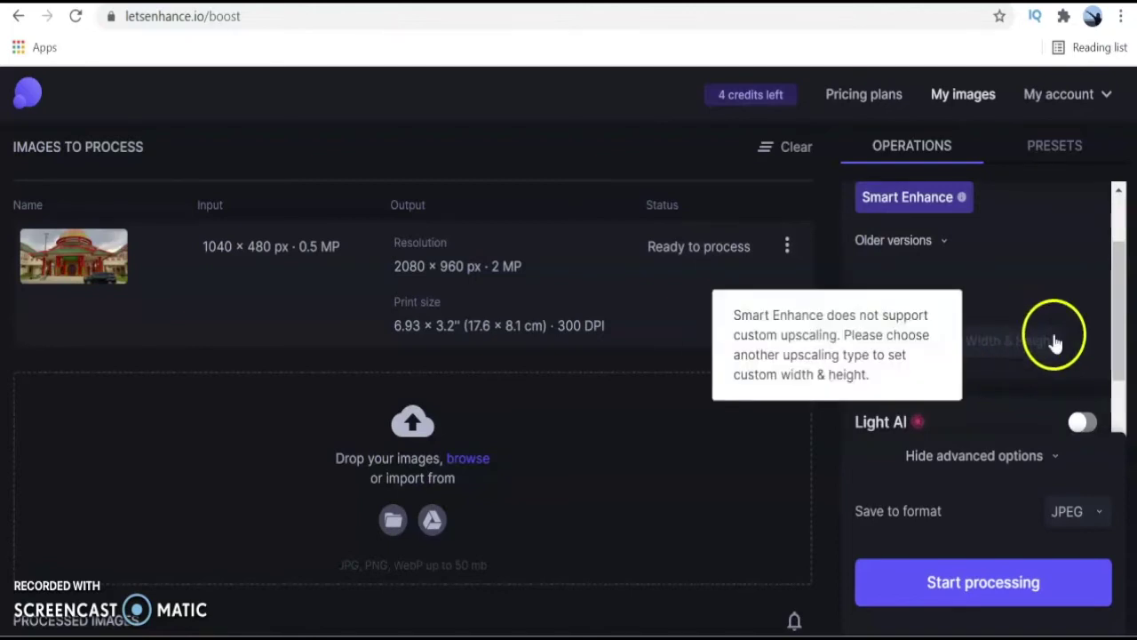
{"action": "scroll", "coordinate": [1049, 329], "scroll_direction": "down", "scroll_amount": 1}
{"action": "scroll", "coordinate": [1055, 343], "scroll_direction": "down", "scroll_amount": 1}
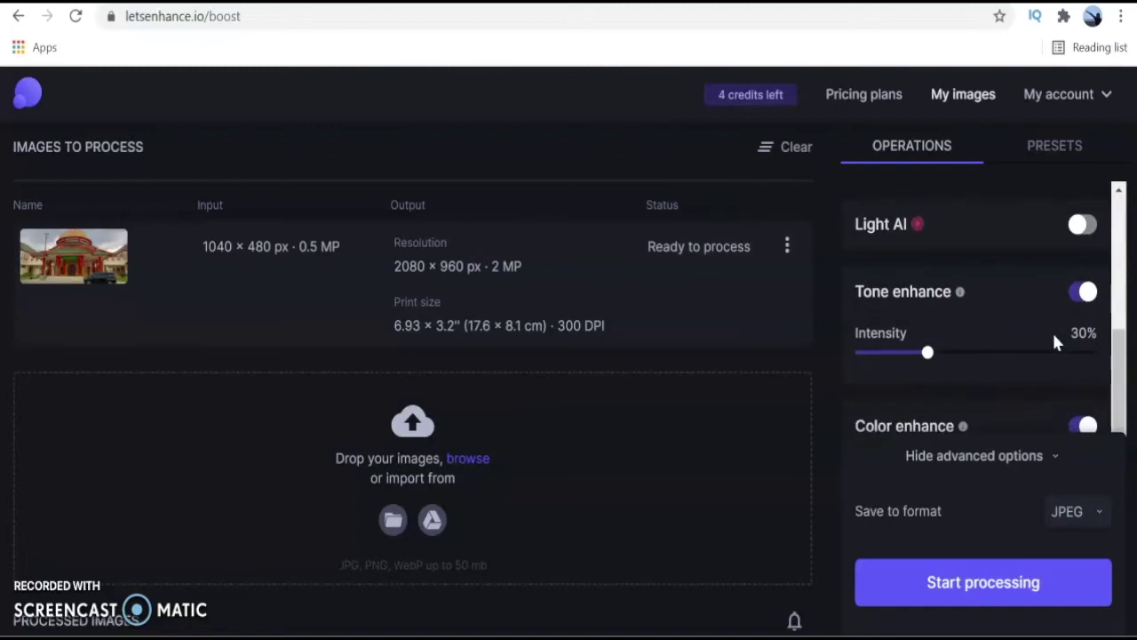
{"action": "scroll", "coordinate": [1056, 343], "scroll_direction": "down", "scroll_amount": 1}
{"action": "left_click", "coordinate": [1066, 367]}
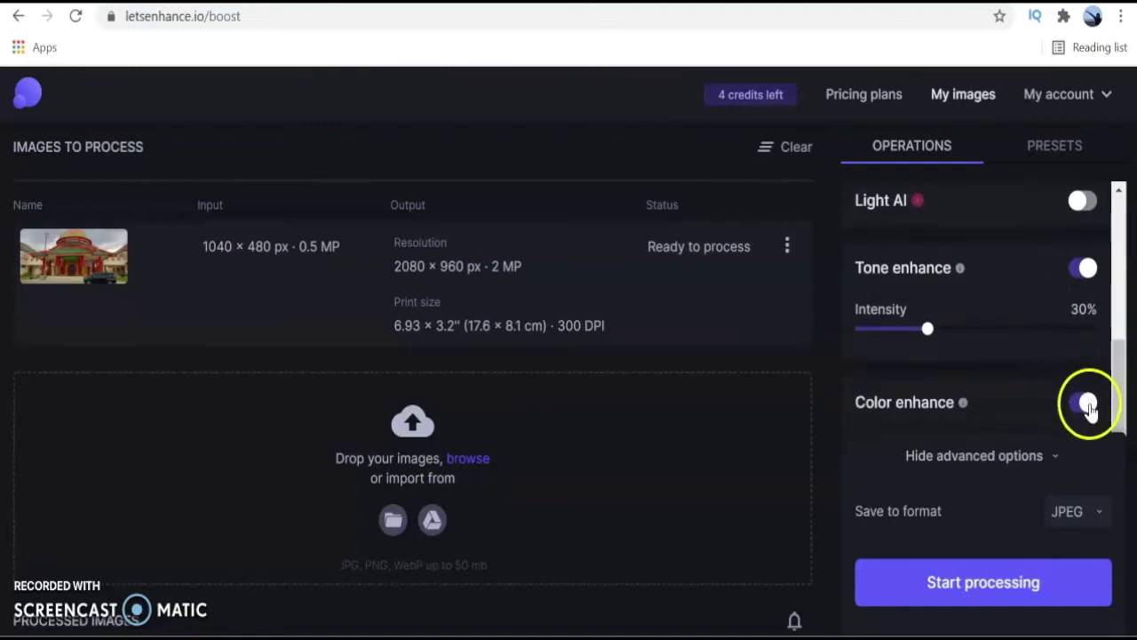
Keep JPEG as the Save to format and start processing Contoh.jpeg.
{"action": "left_click", "coordinate": [1098, 516]}
{"action": "left_click", "coordinate": [1062, 407]}
{"action": "left_click", "coordinate": [891, 455]}
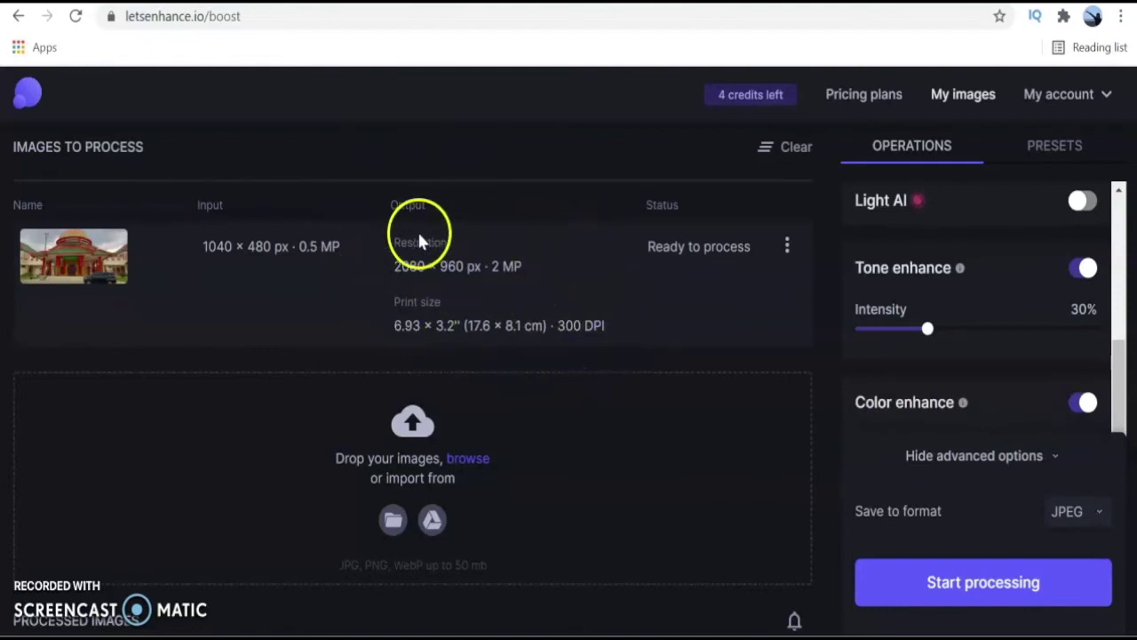
{"action": "left_click", "coordinate": [1002, 597]}
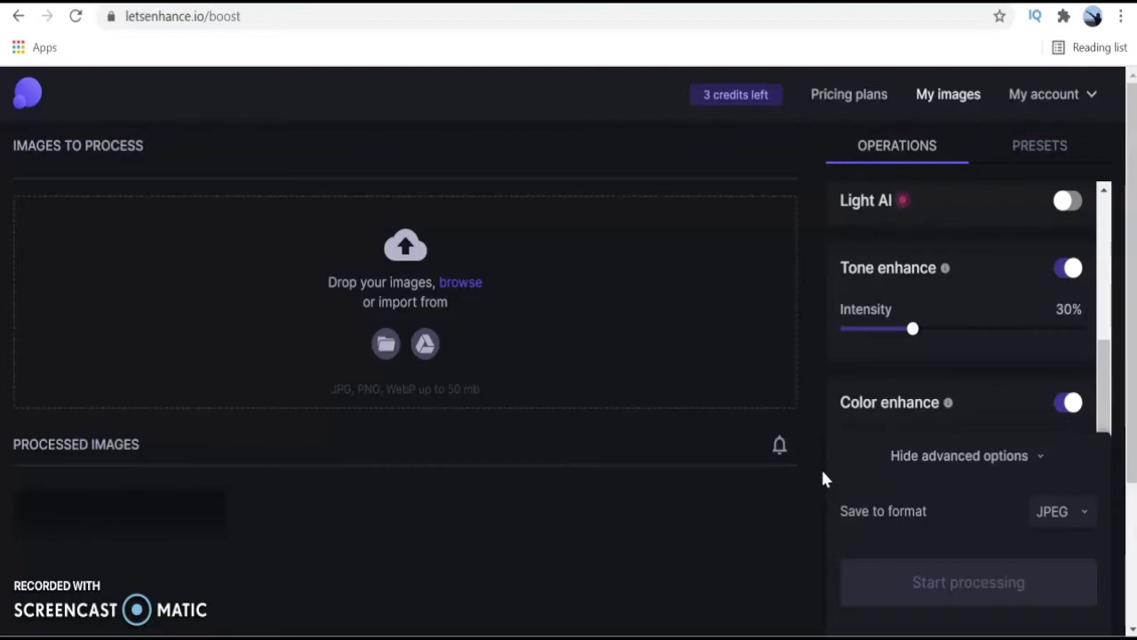
Download the enhanced 2080 × 960 Contoh_auto_x2_colored_toned.jpg into Foto sampel.
{"action": "left_click", "coordinate": [746, 542]}
{"action": "scroll", "coordinate": [745, 543], "scroll_direction": "down", "scroll_amount": 2}
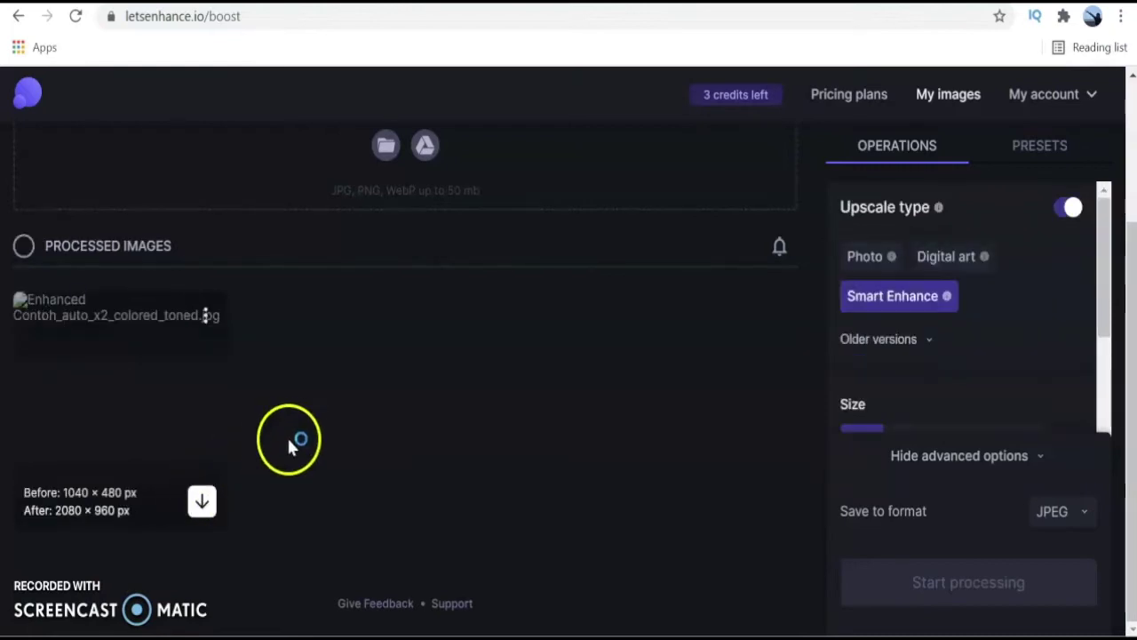
{"action": "scroll", "coordinate": [292, 431], "scroll_direction": "up", "scroll_amount": 2}
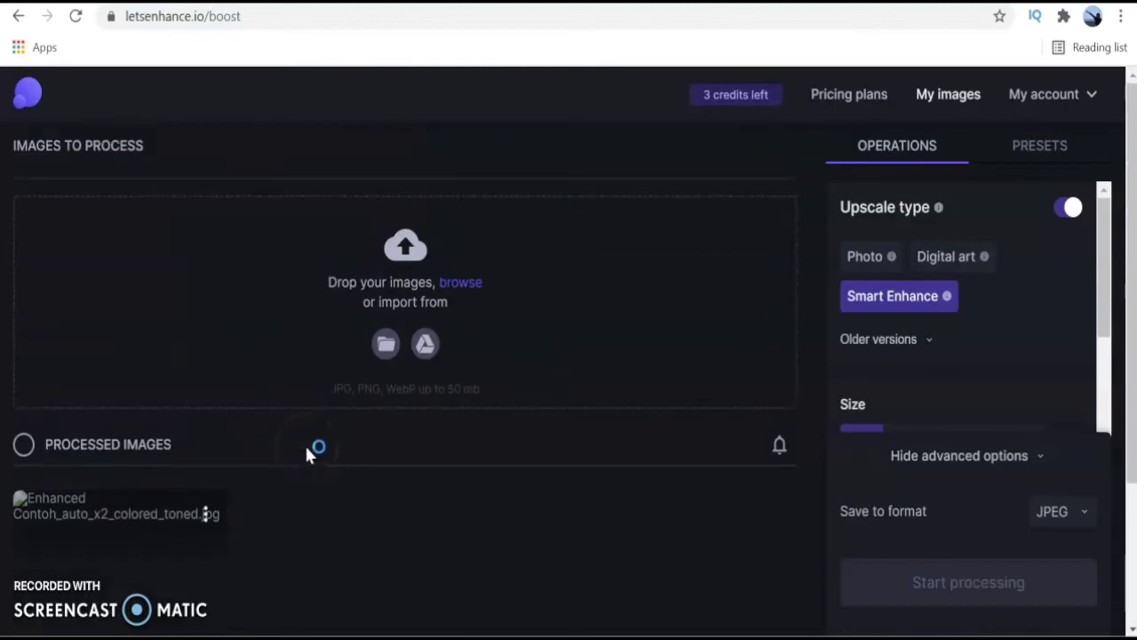
{"action": "scroll", "coordinate": [307, 452], "scroll_direction": "down", "scroll_amount": 2}
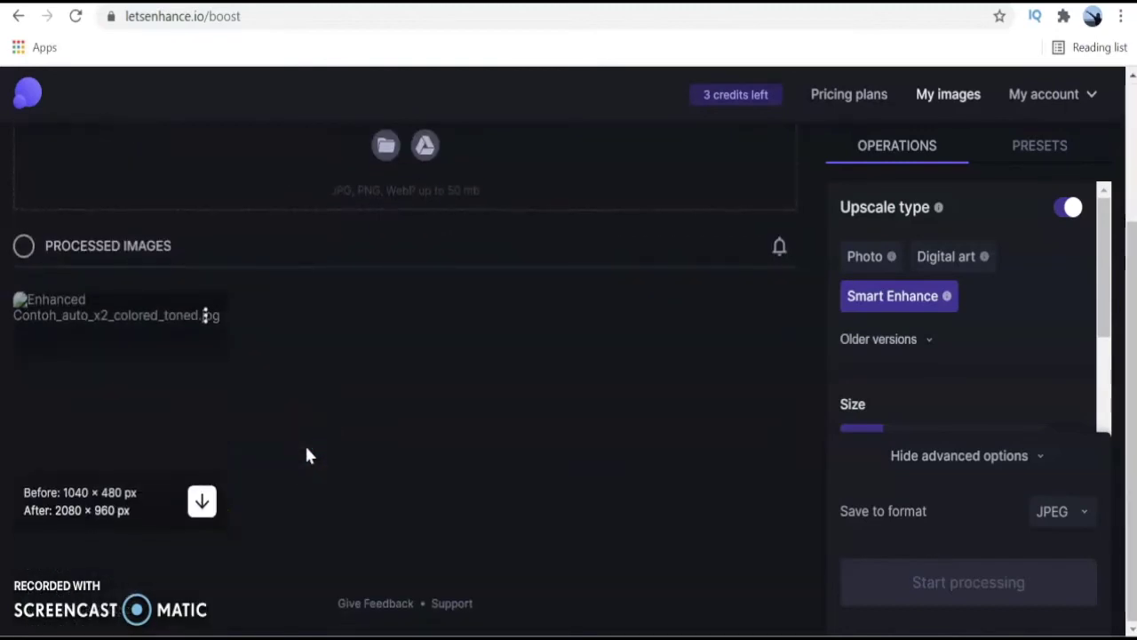
{"action": "left_click", "coordinate": [203, 503]}
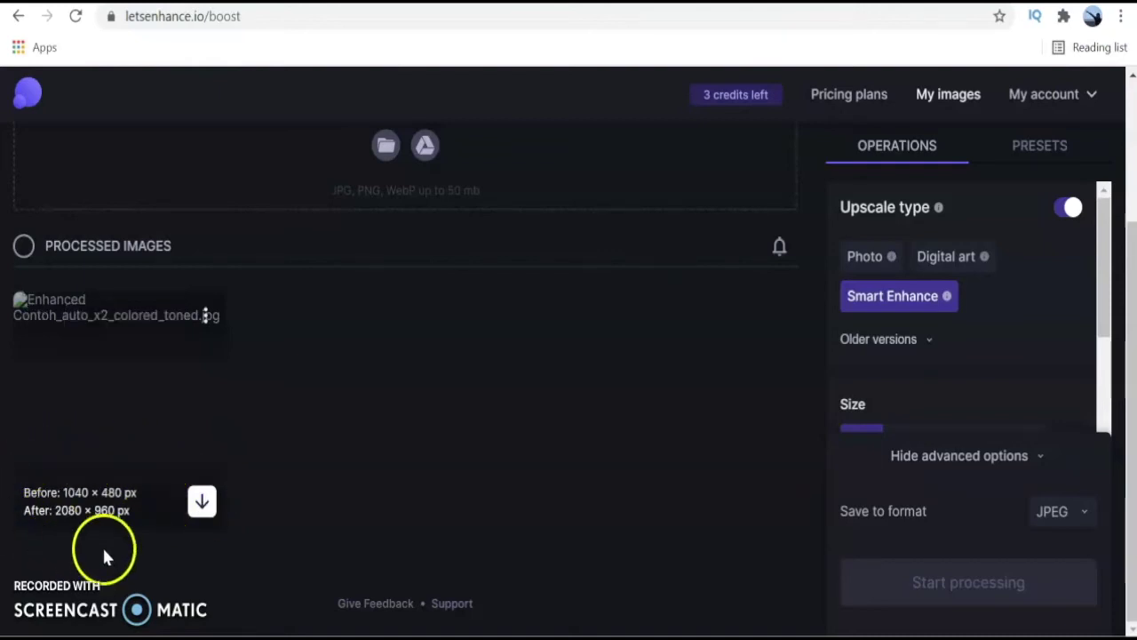
{"action": "left_click", "coordinate": [201, 502]}
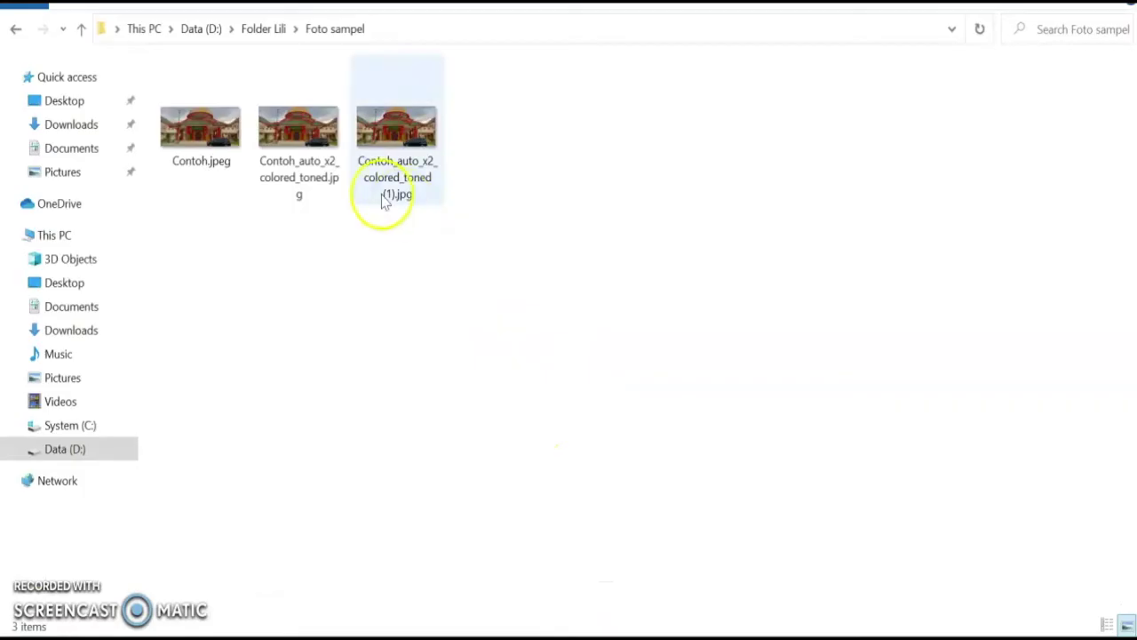
{"action": "left_click", "coordinate": [323, 188]}
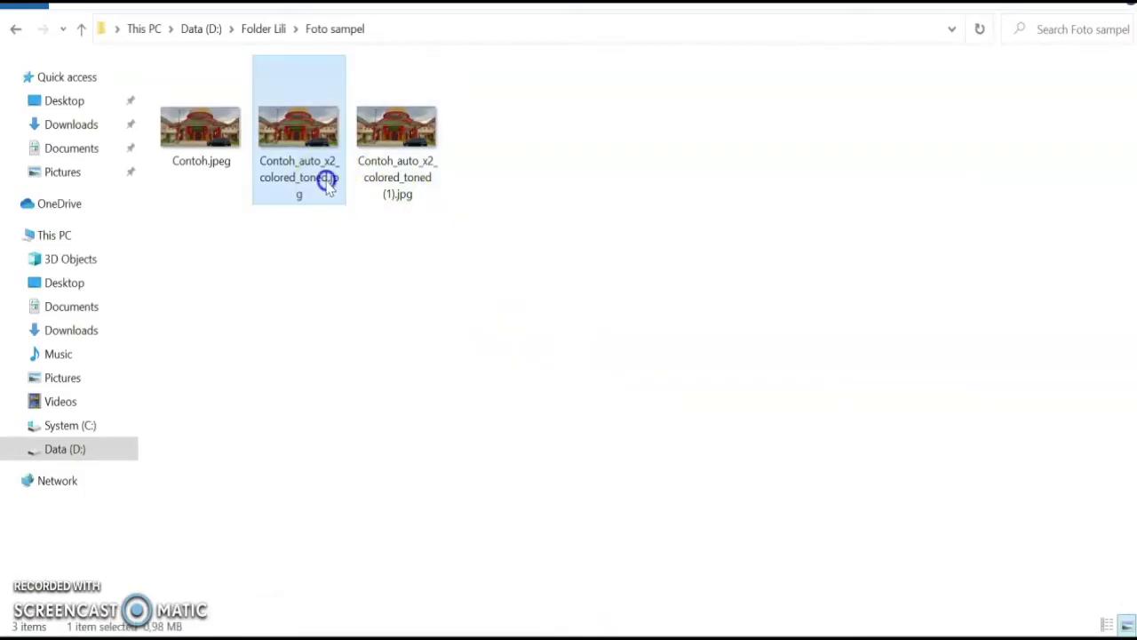
Verify in Properties Details that Contoh_auto_x2_colored_toned.jpg measures 2080 x 960 pixels.
{"action": "double_click", "coordinate": [325, 179]}
{"action": "right_click", "coordinate": [326, 178]}
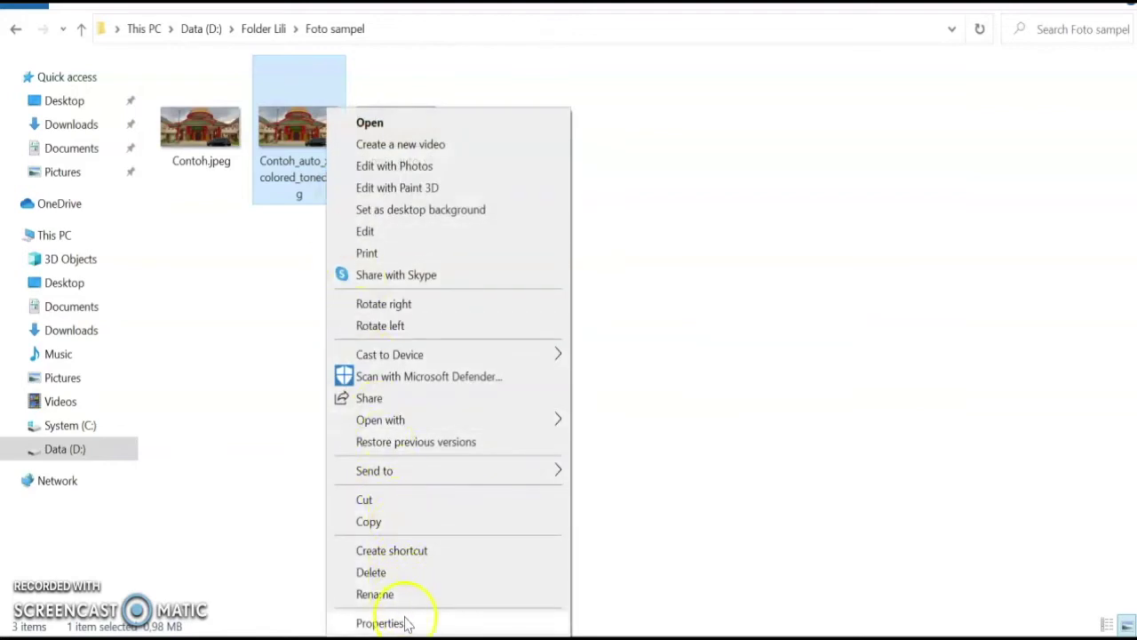
{"action": "left_click", "coordinate": [405, 623]}
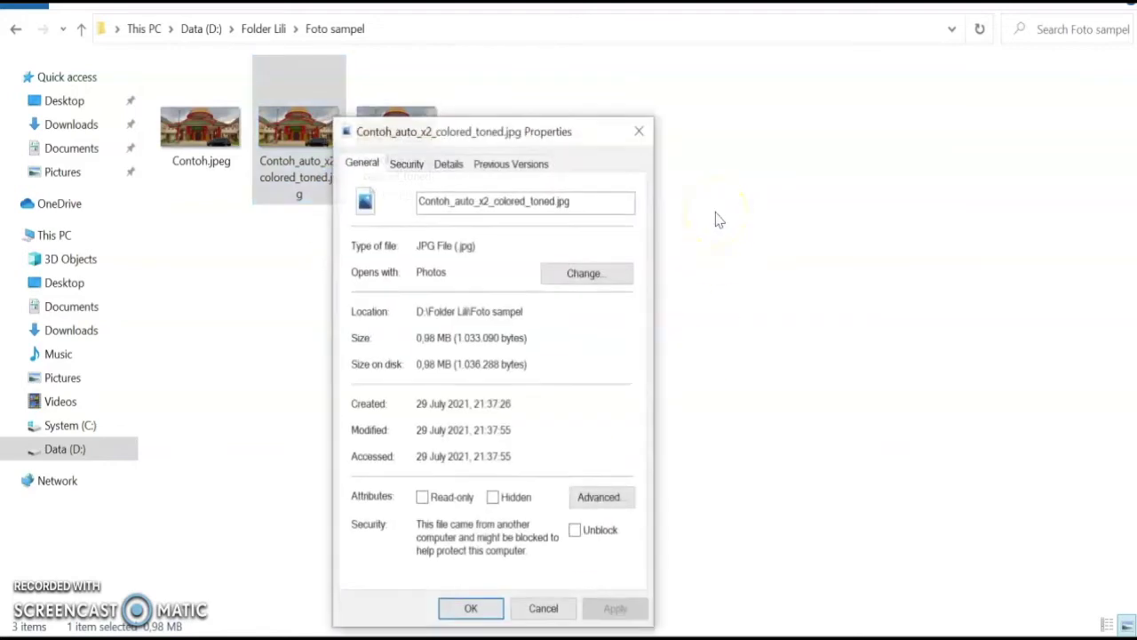
{"action": "left_click", "coordinate": [449, 164]}
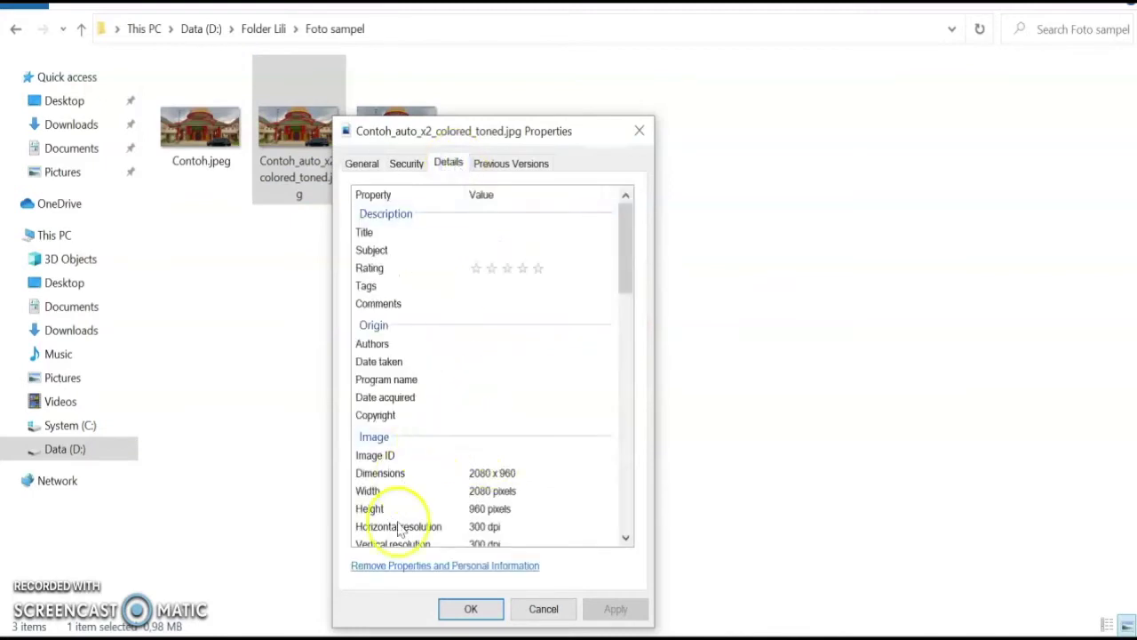
{"action": "left_click", "coordinate": [476, 610]}
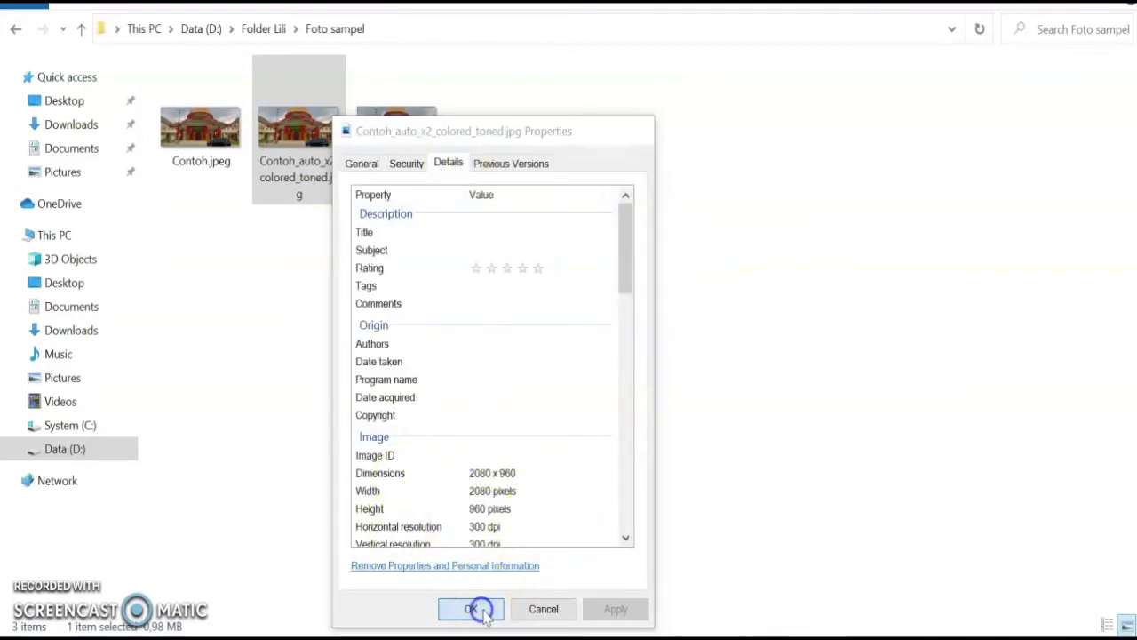
{"action": "right_click", "coordinate": [315, 106]}
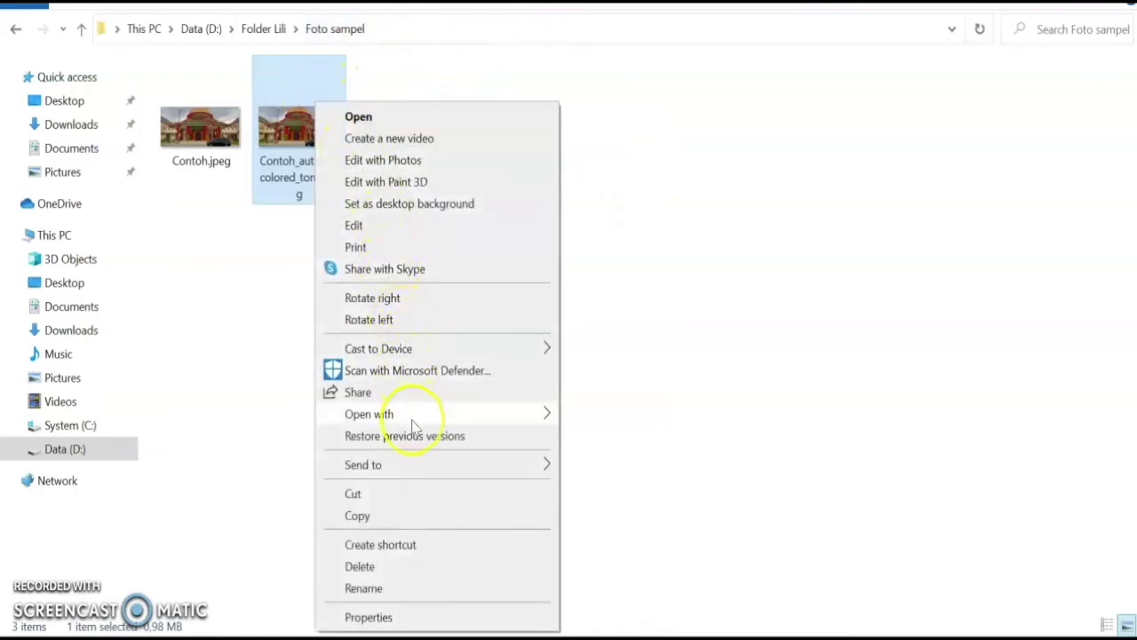
Open Contoh_auto_x2_colored_toned.jpg with Paint.
{"action": "mouse_move", "coordinate": [541, 418]}
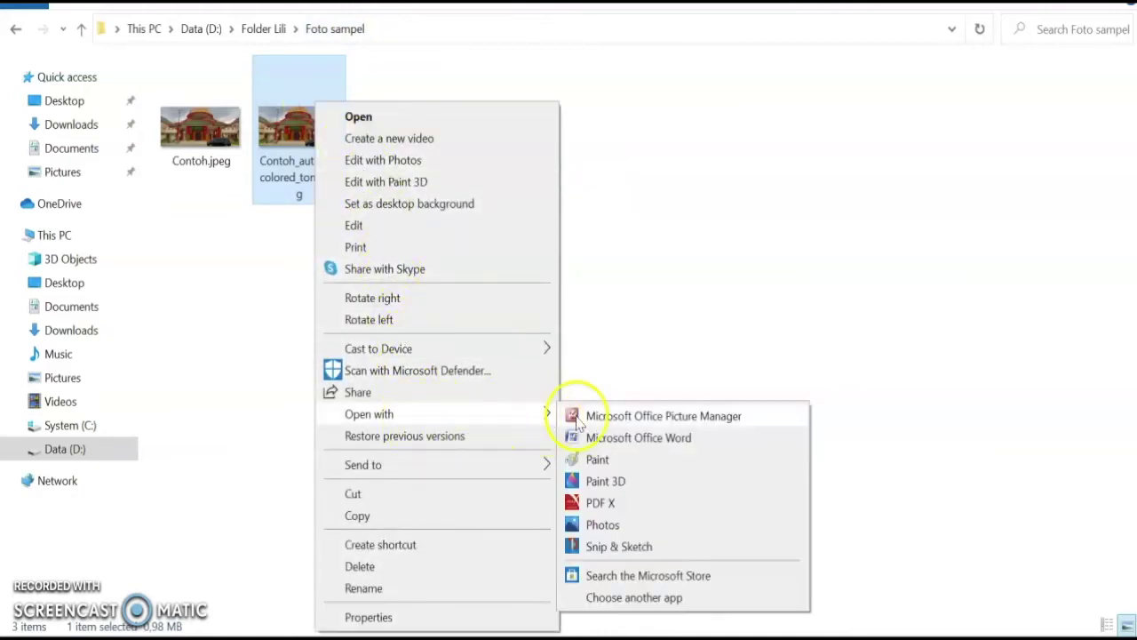
{"action": "left_click", "coordinate": [597, 460]}
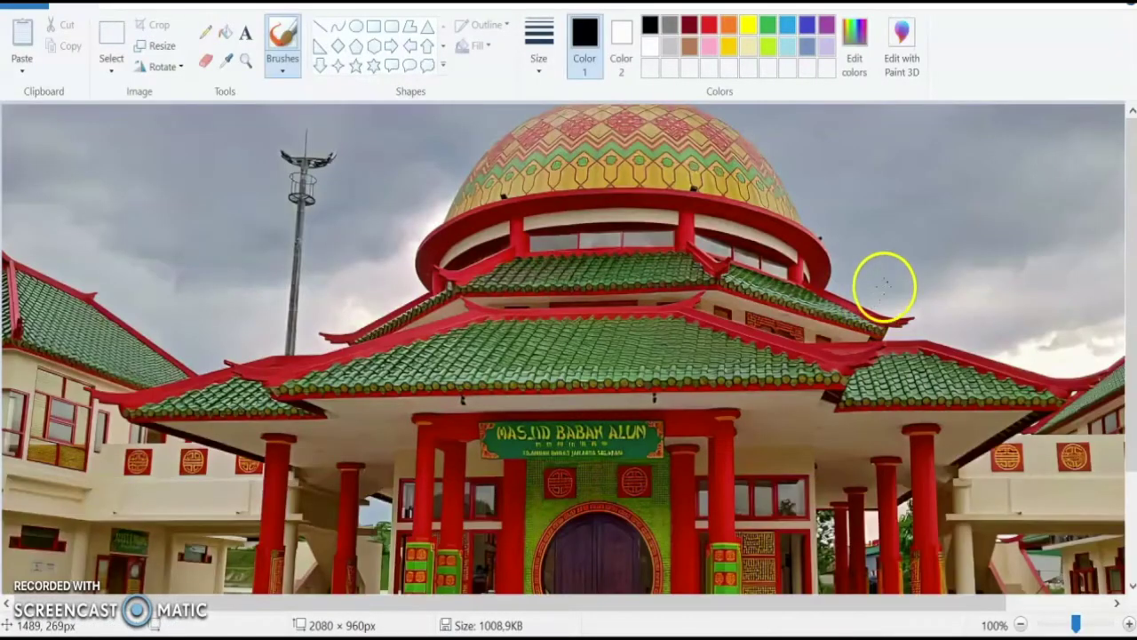
Scroll through the 2080 × 960 enlarged mosque photo in Paint to inspect it.
{"action": "left_click", "coordinate": [895, 203]}
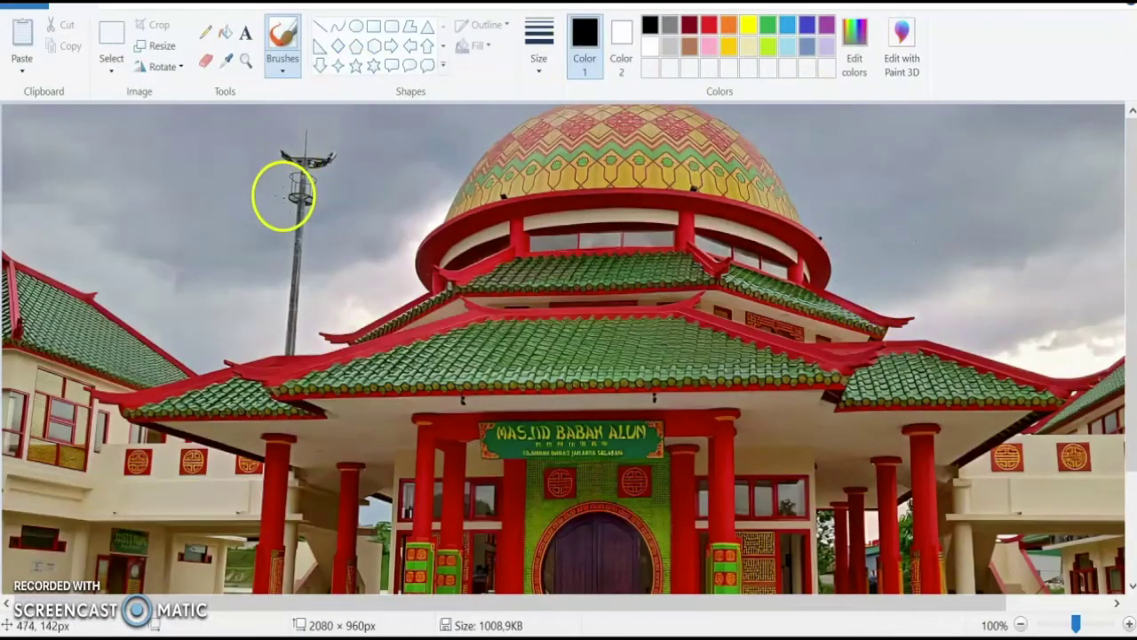
{"action": "scroll", "coordinate": [385, 264], "scroll_direction": "down", "scroll_amount": 3}
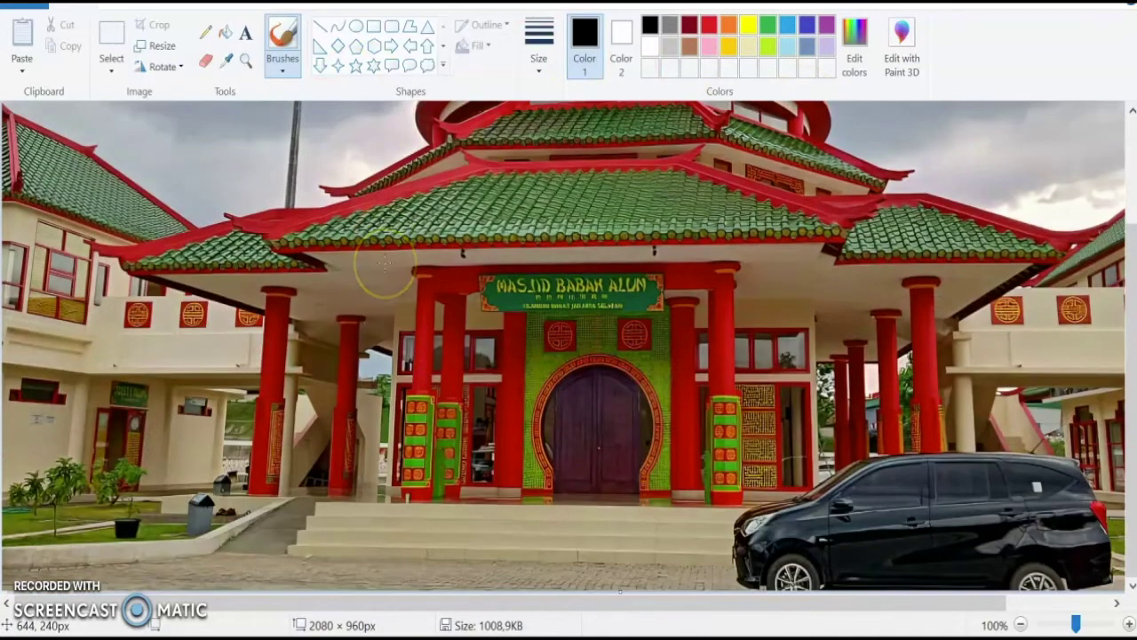
{"action": "scroll", "coordinate": [385, 264], "scroll_direction": "up", "scroll_amount": 3}
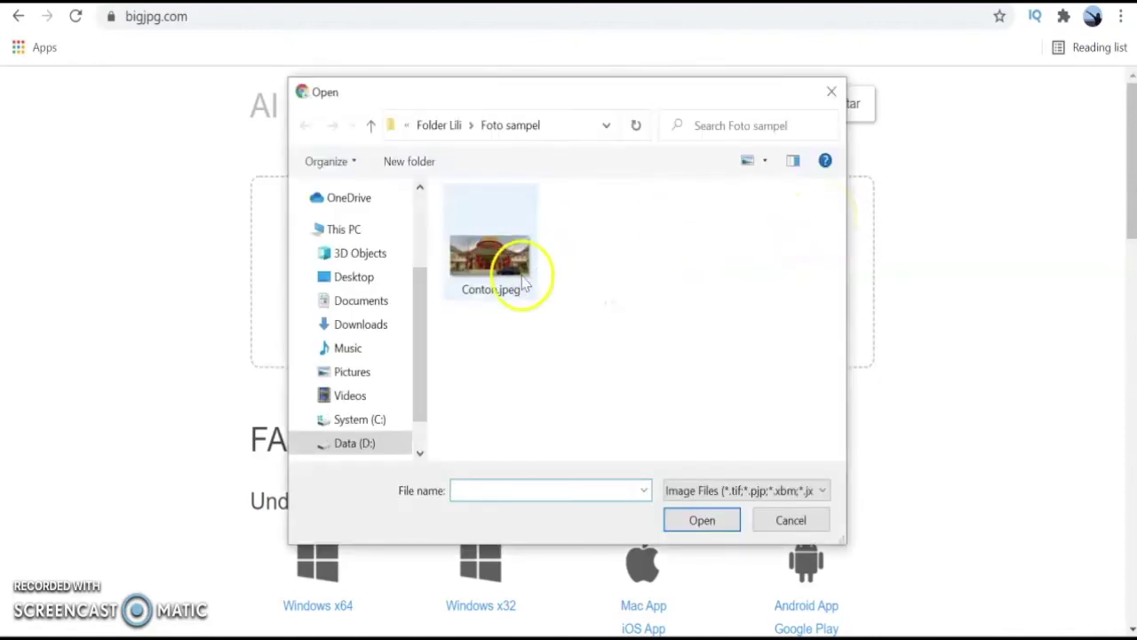
Upload Contoh.jpeg from Foto sampel to Bigjpg, where it lists as 1040x480px, 94.83 KB.
{"action": "left_click", "coordinate": [518, 282]}
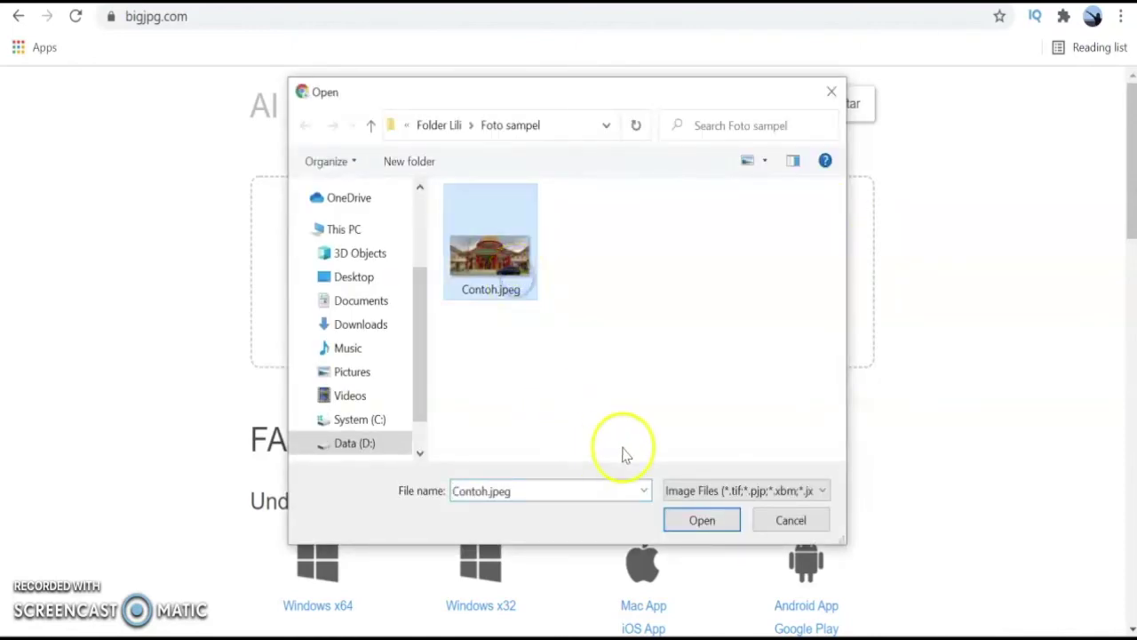
{"action": "left_click", "coordinate": [704, 523]}
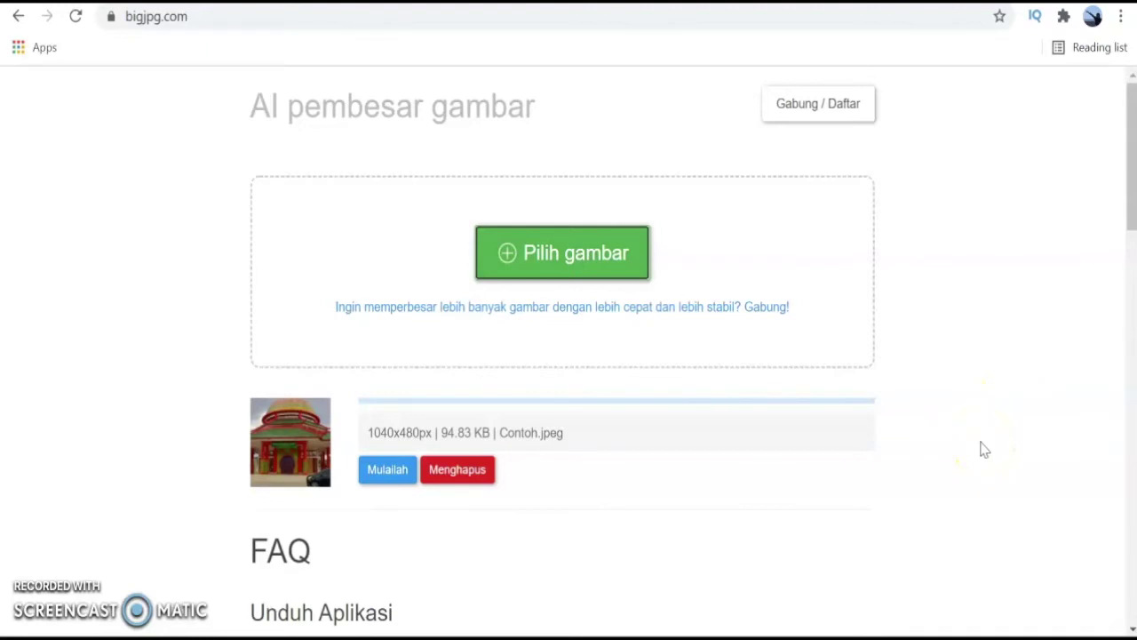
{"action": "scroll", "coordinate": [983, 449], "scroll_direction": "down", "scroll_amount": 2}
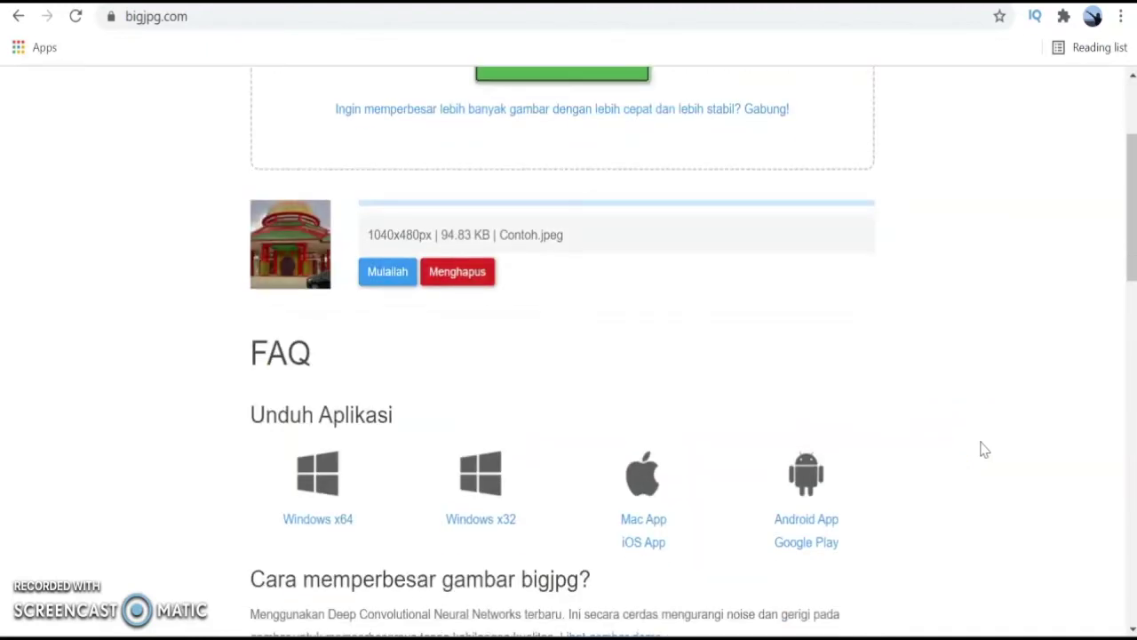
{"action": "scroll", "coordinate": [983, 449], "scroll_direction": "up", "scroll_amount": 1}
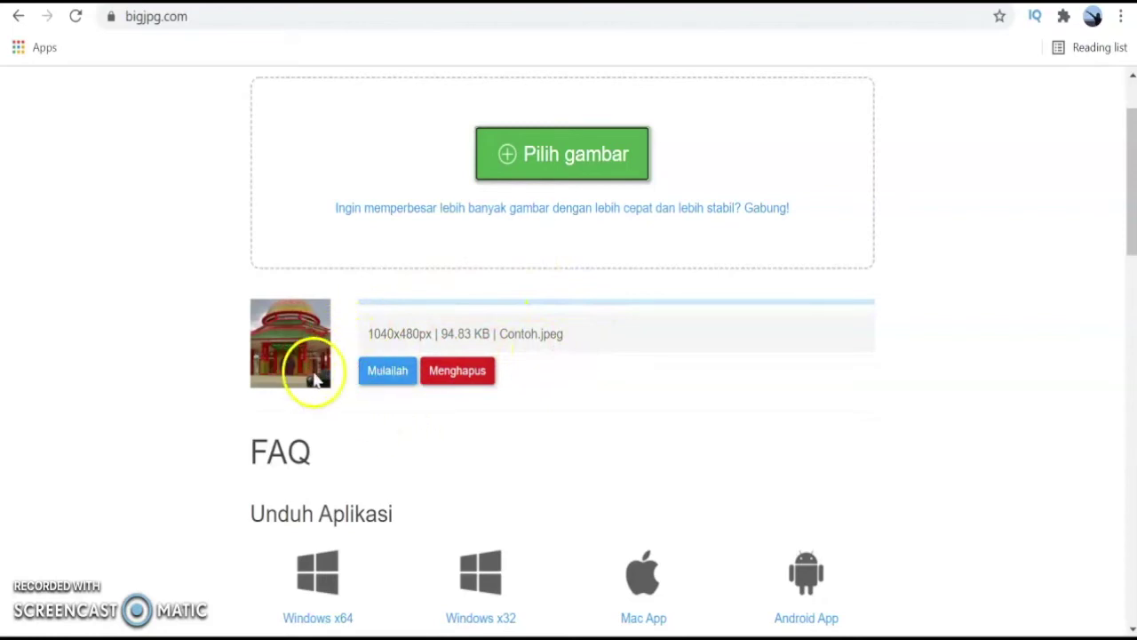
Enlarge Contoh.jpeg in Bigjpg as Foto at 4x with Tinggi noise reduction.
{"action": "left_click", "coordinate": [394, 380]}
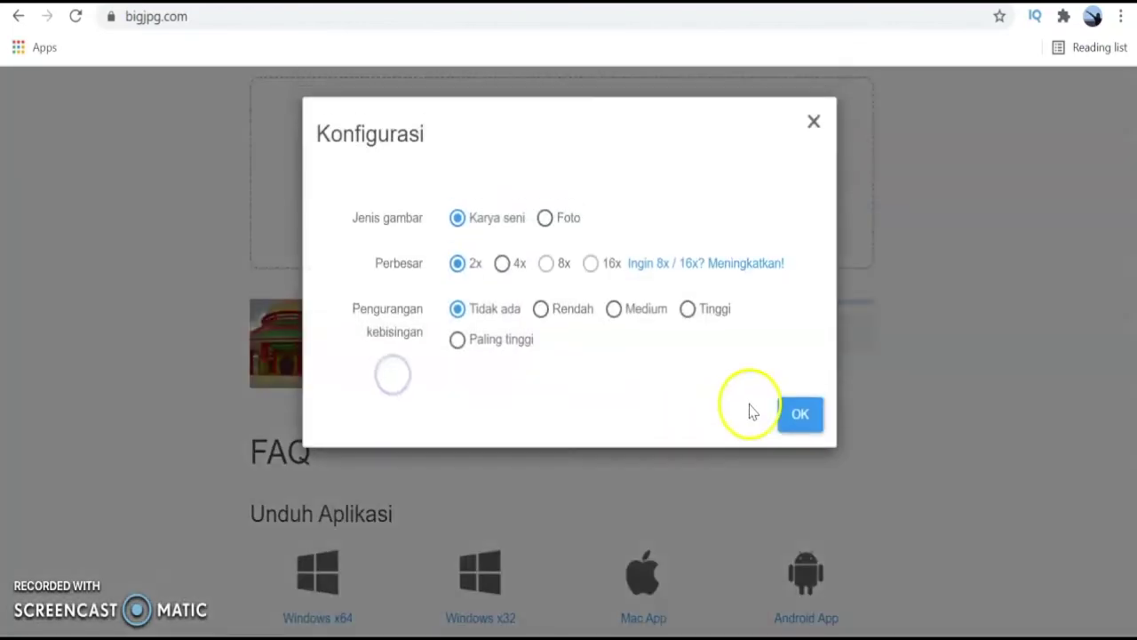
{"action": "left_click", "coordinate": [545, 220]}
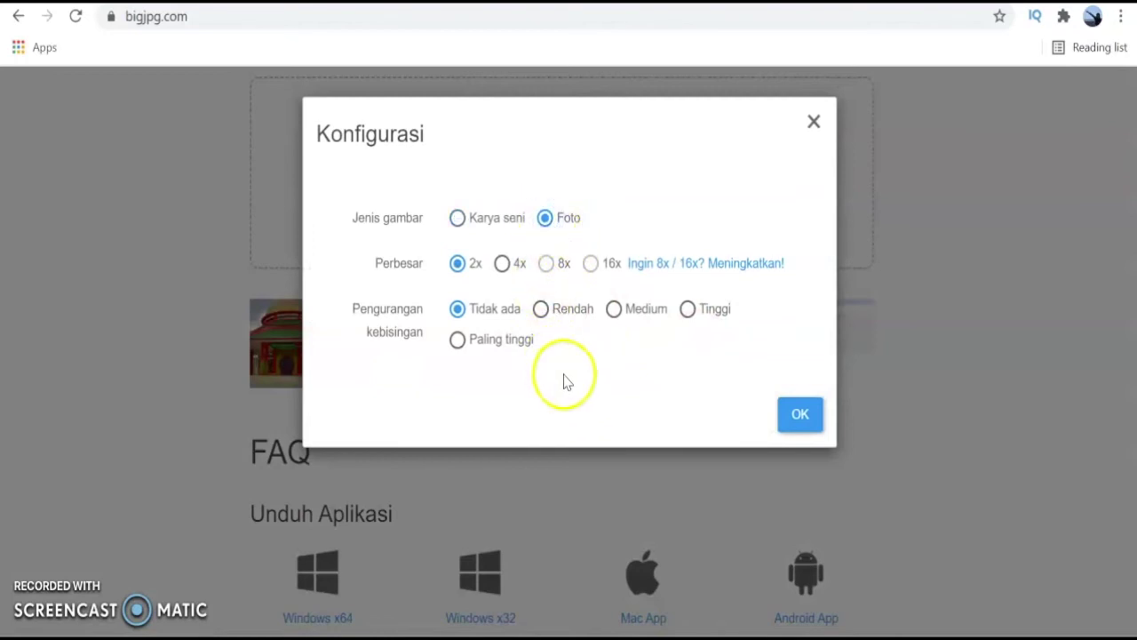
{"action": "left_click", "coordinate": [502, 267]}
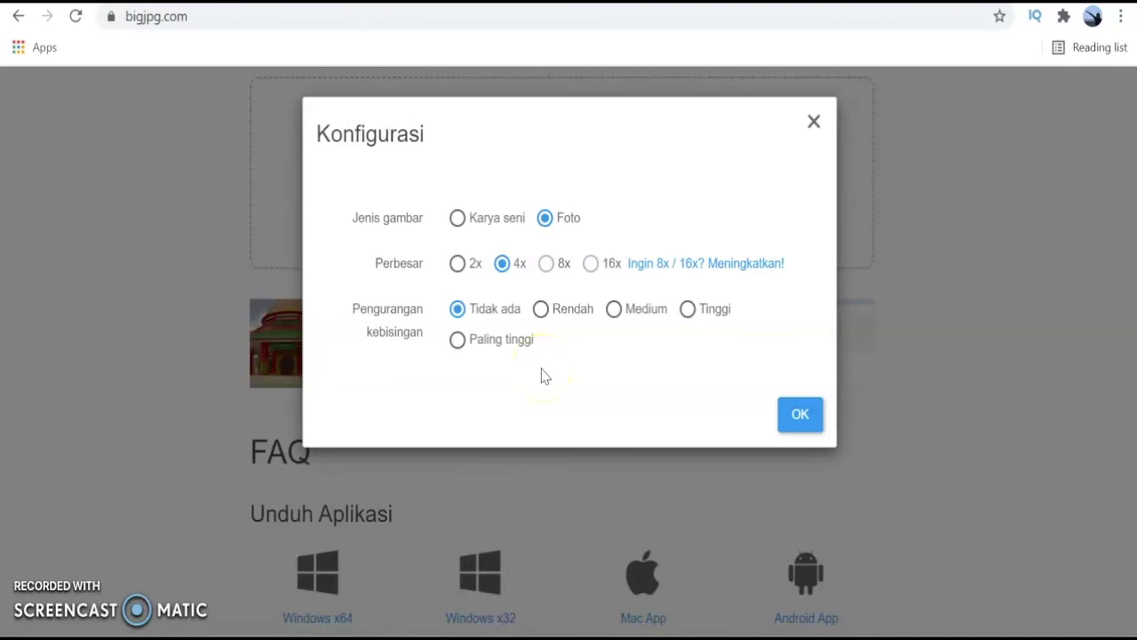
{"action": "left_click", "coordinate": [543, 311]}
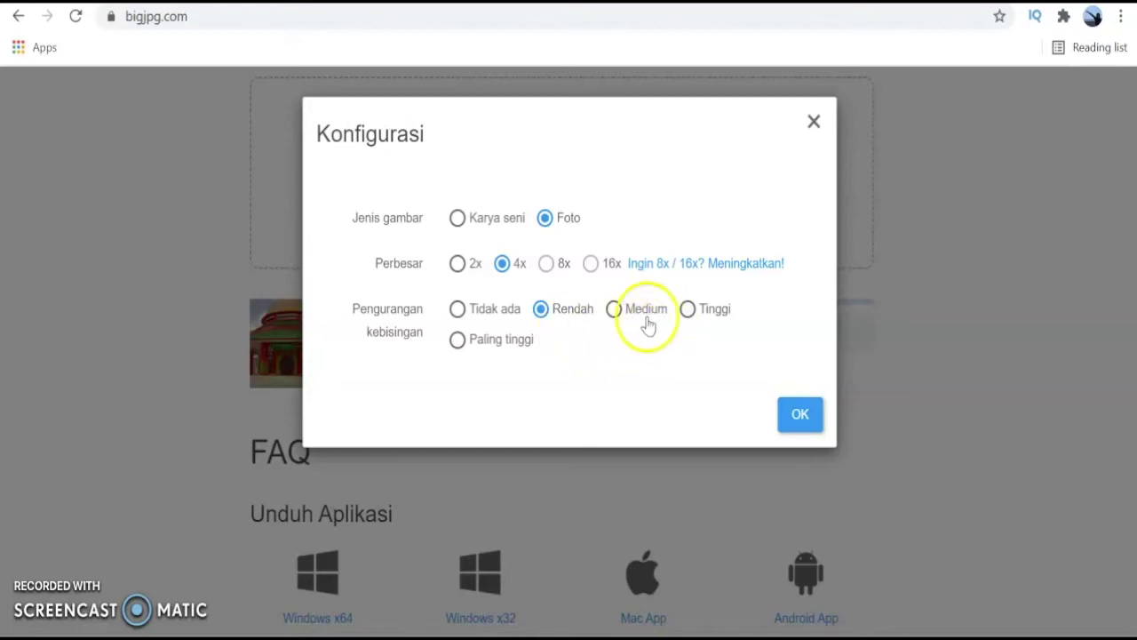
{"action": "left_click", "coordinate": [616, 313]}
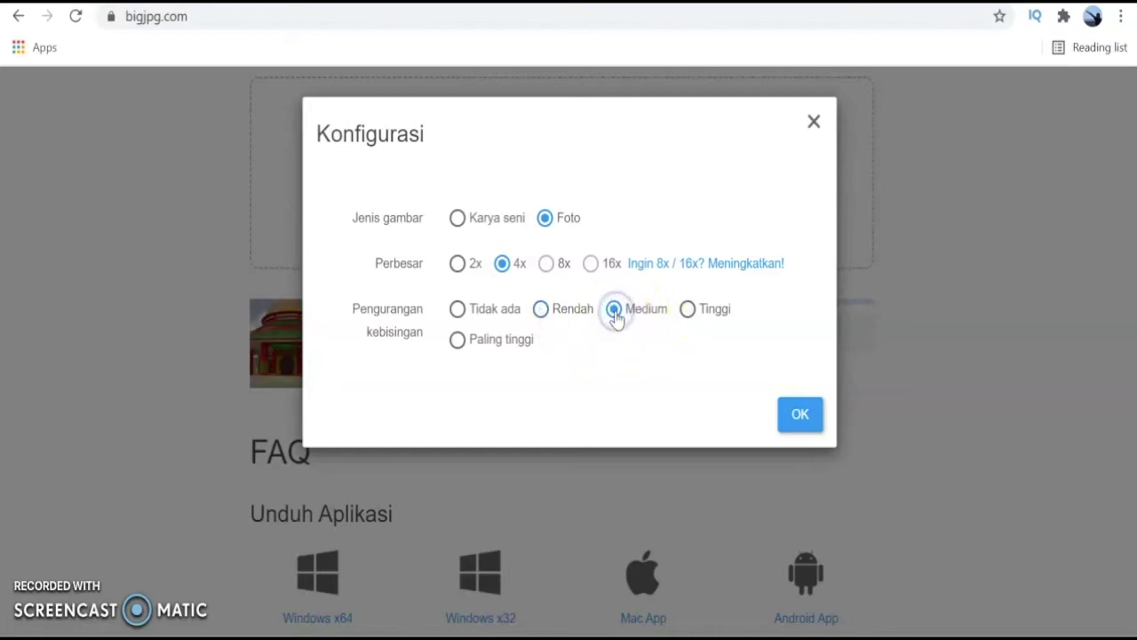
{"action": "left_click", "coordinate": [690, 313]}
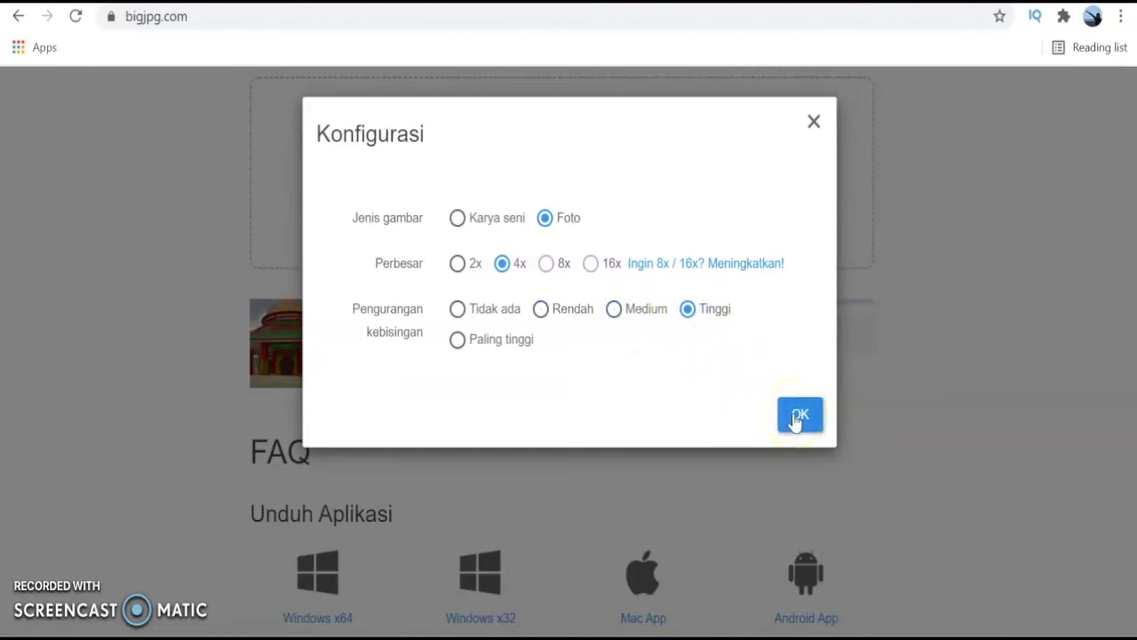
{"action": "left_click", "coordinate": [799, 416]}
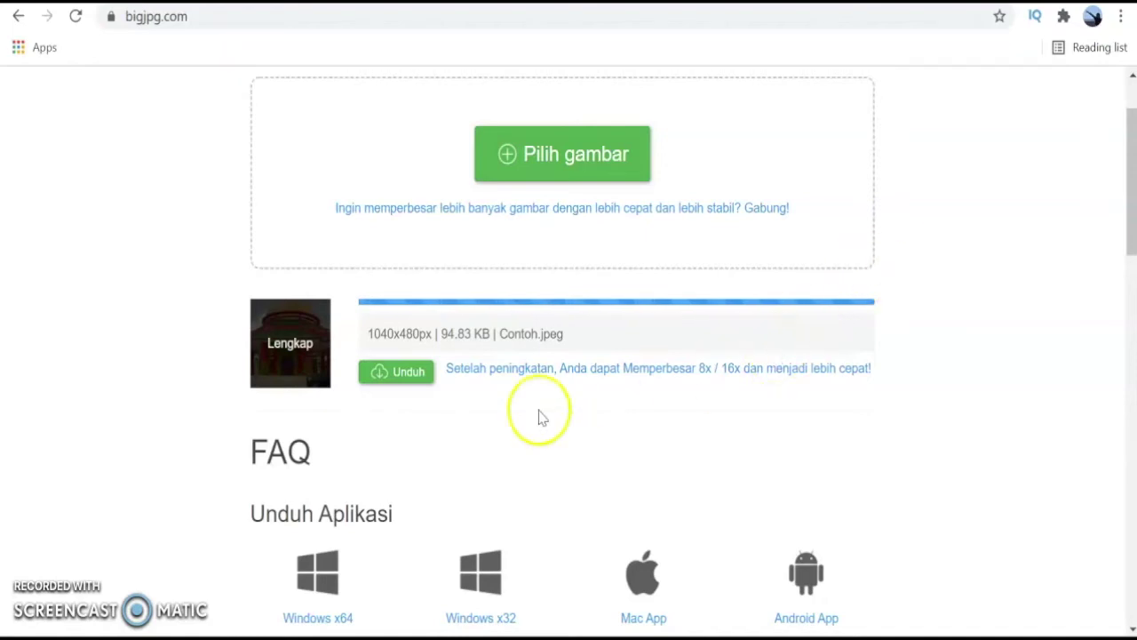
Download the 4x Bigjpg result into Foto sampel as Contoh (1).jpeg.
{"action": "left_click", "coordinate": [399, 374]}
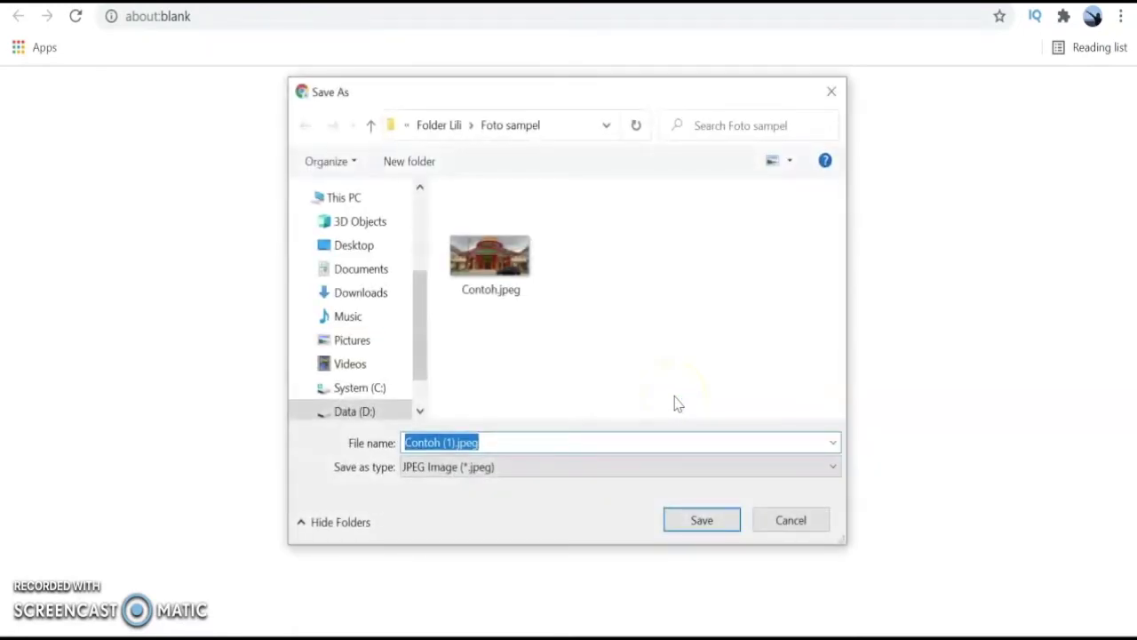
{"action": "left_click", "coordinate": [702, 525]}
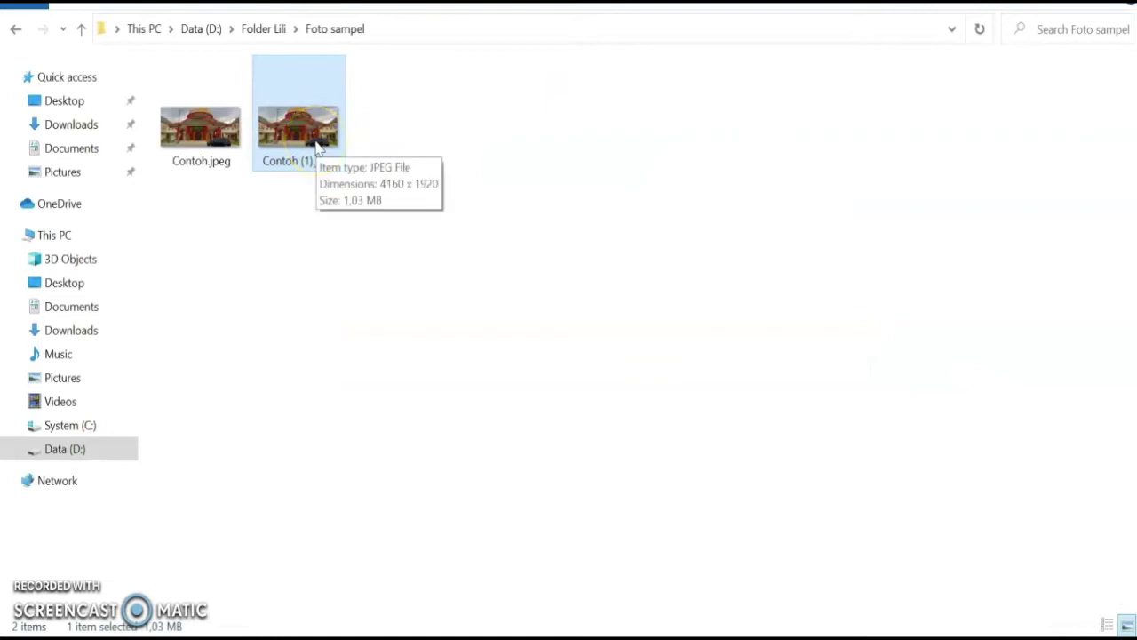
Check in Contoh (1).jpeg's Properties details that it measures 4160 x 1920.
{"action": "double_click", "coordinate": [317, 144]}
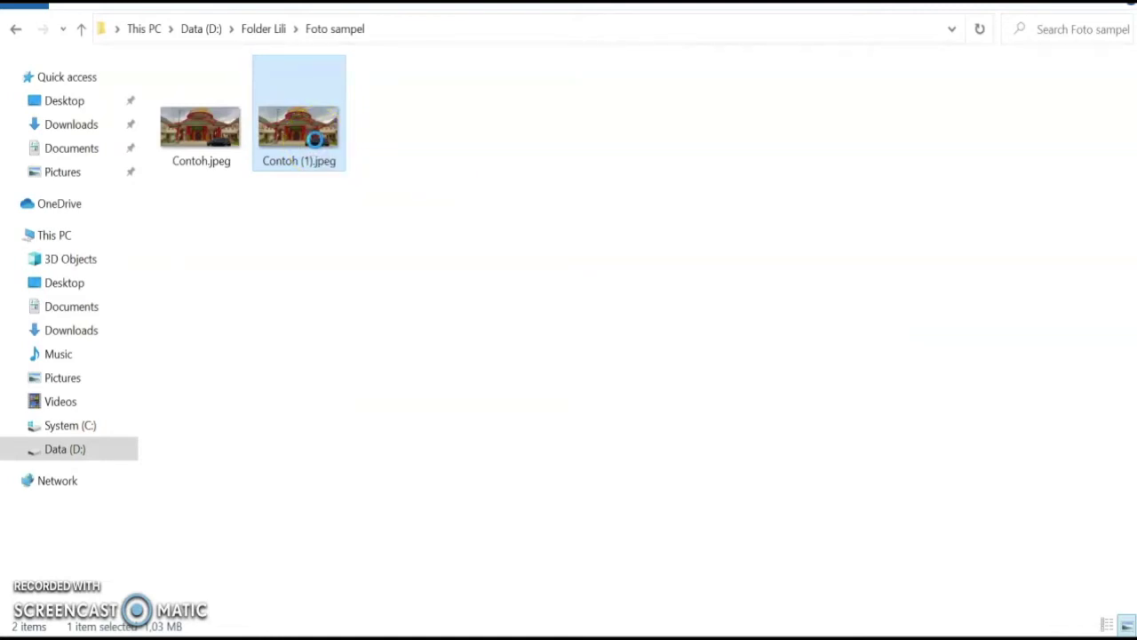
{"action": "right_click", "coordinate": [316, 140]}
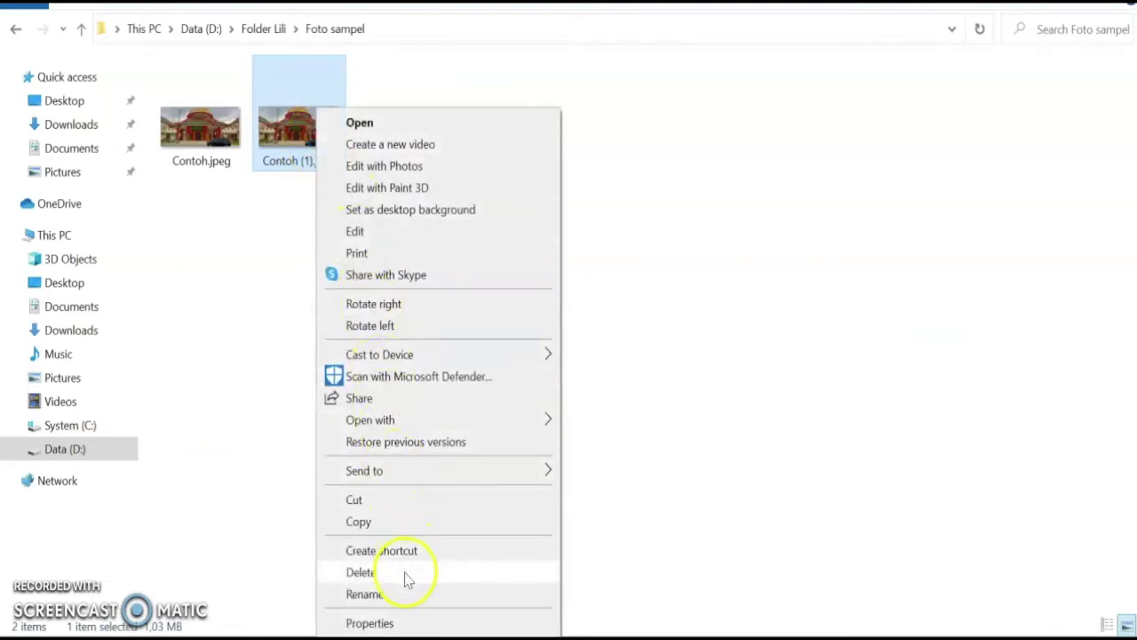
{"action": "left_click", "coordinate": [401, 623]}
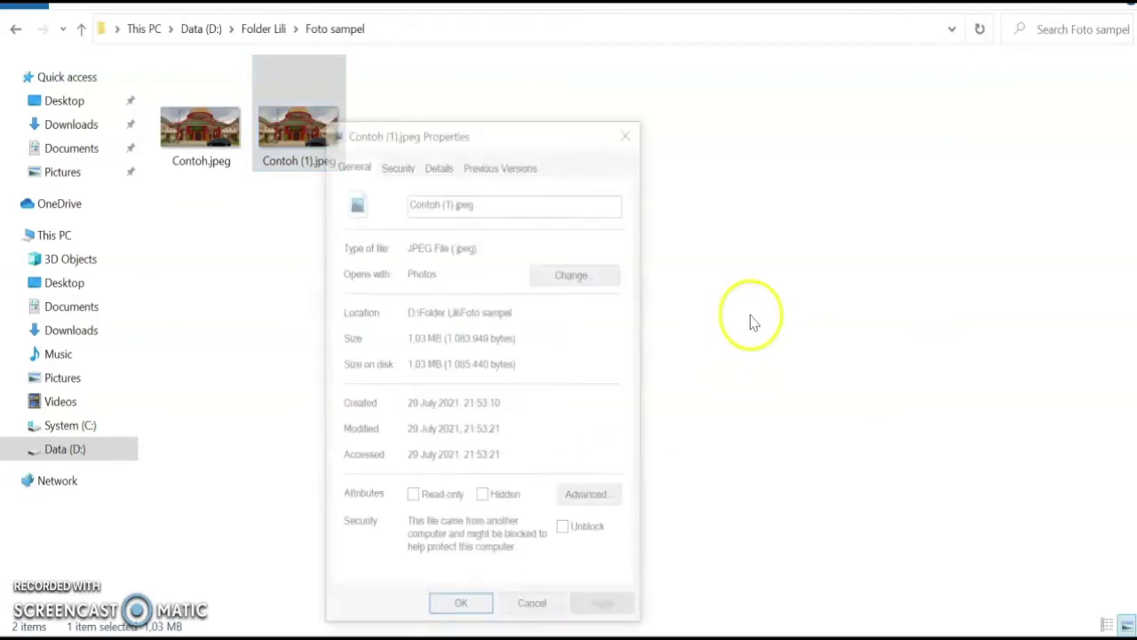
{"action": "left_click", "coordinate": [439, 167]}
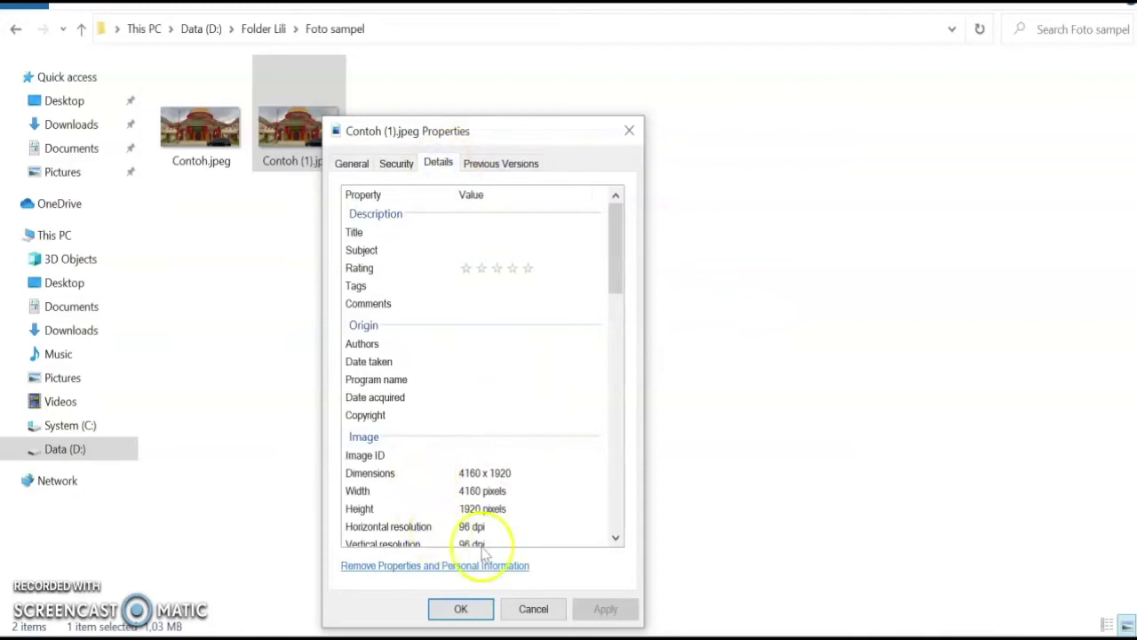
{"action": "left_click", "coordinate": [460, 609]}
Open Contoh (1).jpeg in Paint.
{"action": "right_click", "coordinate": [324, 89]}
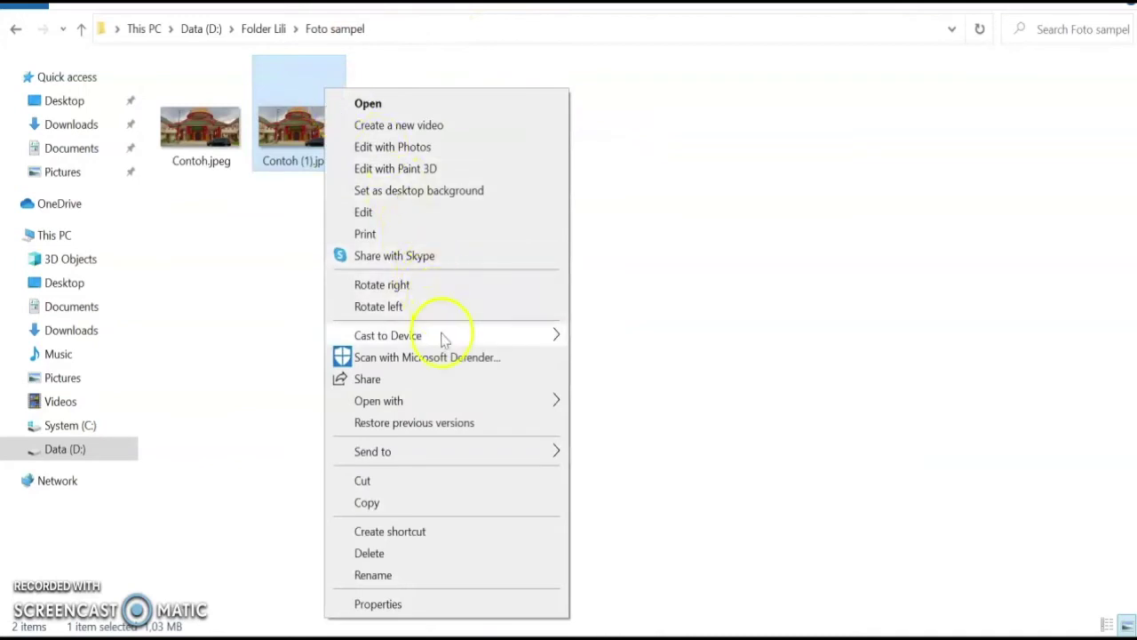
{"action": "mouse_move", "coordinate": [533, 401]}
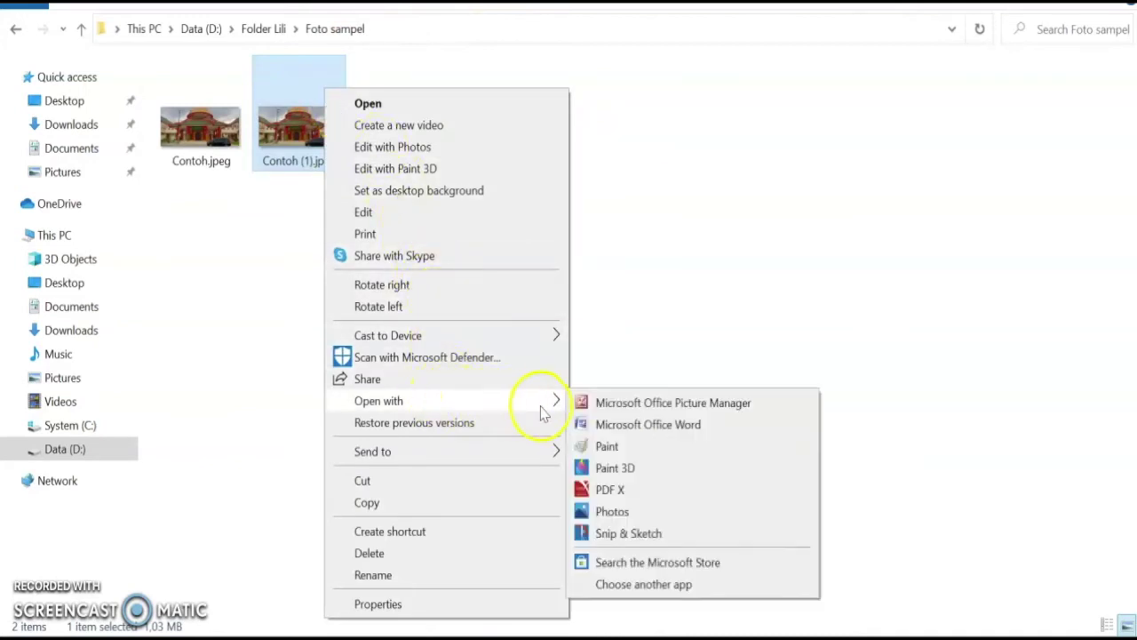
{"action": "left_click", "coordinate": [609, 446]}
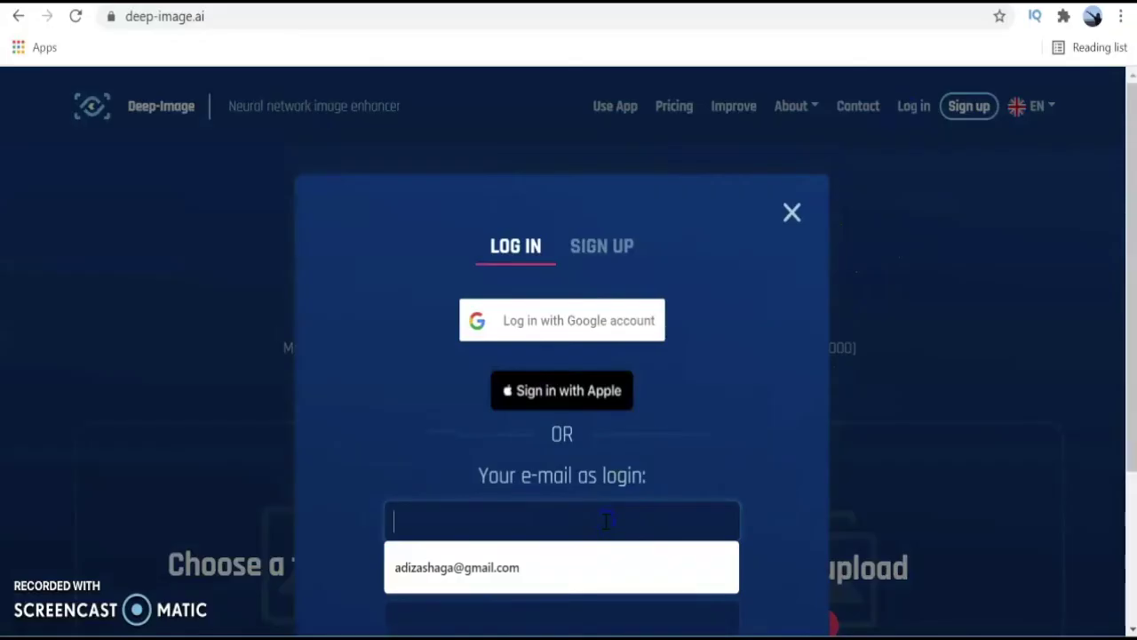
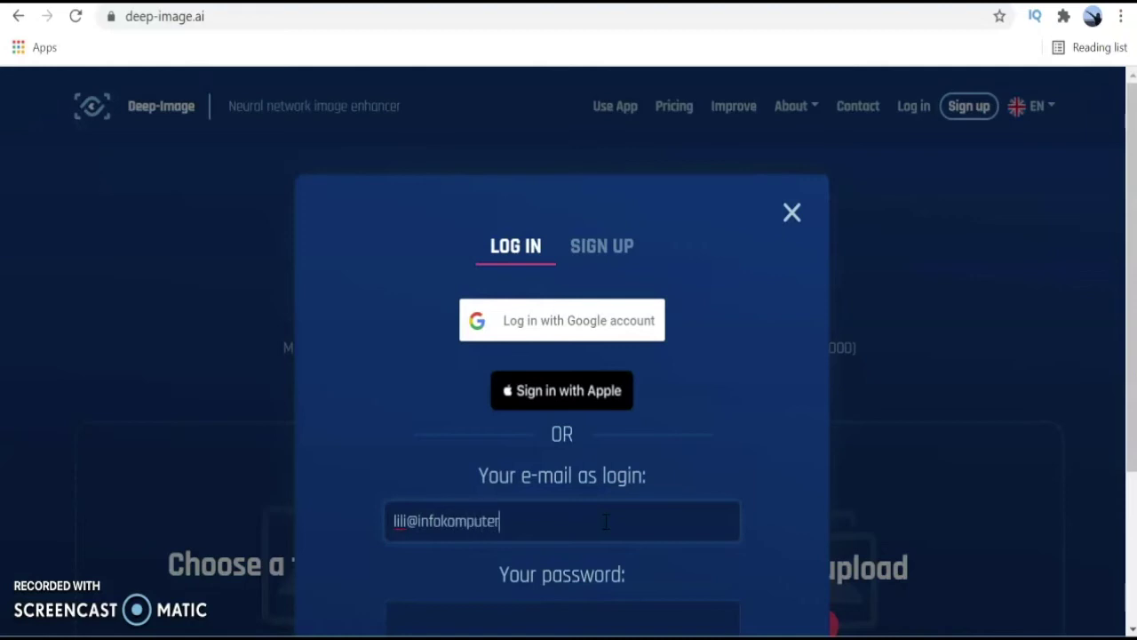
Log in to Deep-Image with the account e-mail and password.
{"action": "scroll", "coordinate": [605, 522], "scroll_direction": "down", "scroll_amount": 1}
{"action": "left_click", "coordinate": [605, 521]}
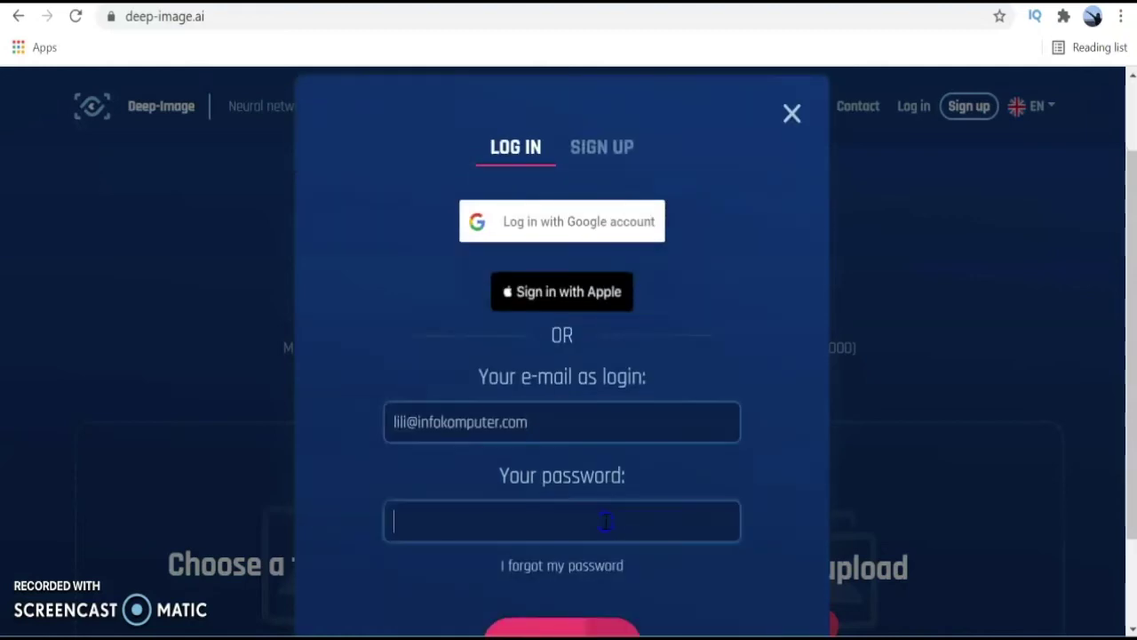
{"action": "type", "text": "*"}
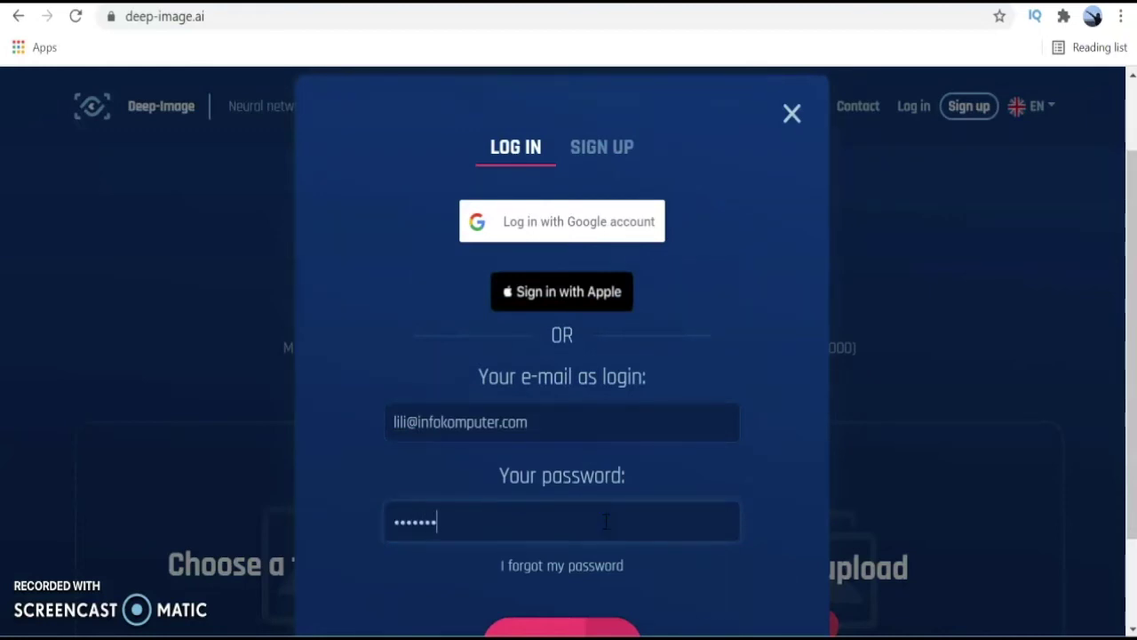
{"action": "scroll", "coordinate": [605, 522], "scroll_direction": "down", "scroll_amount": 1}
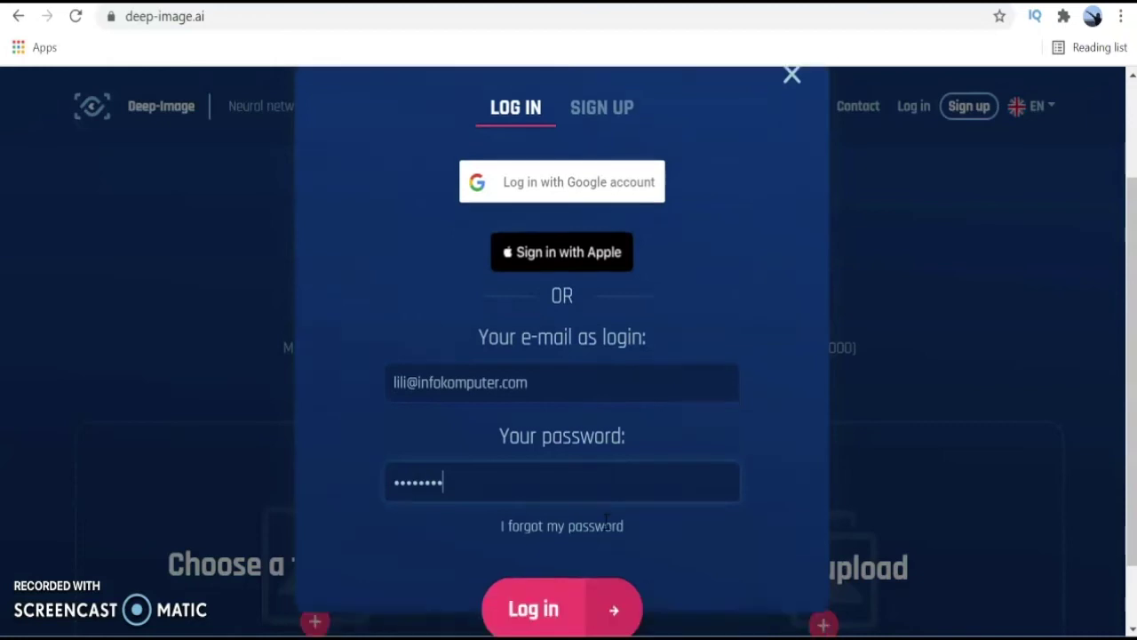
{"action": "left_click", "coordinate": [525, 554]}
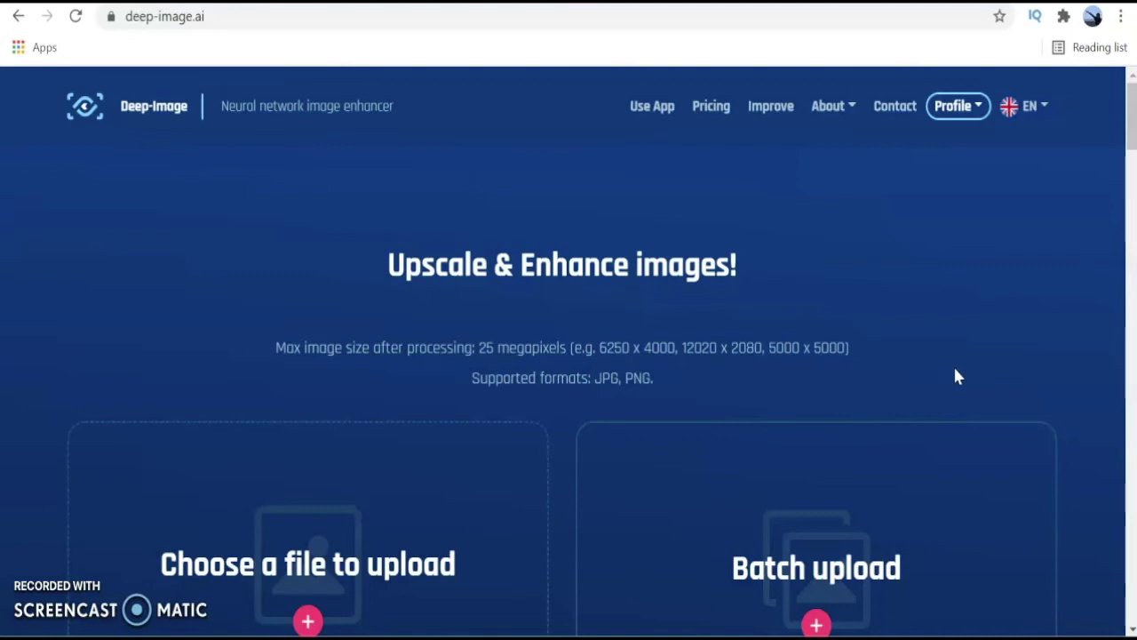
Upload Contoh.jpeg from Foto sampel to Deep-Image.
{"action": "scroll", "coordinate": [955, 377], "scroll_direction": "down", "scroll_amount": 2}
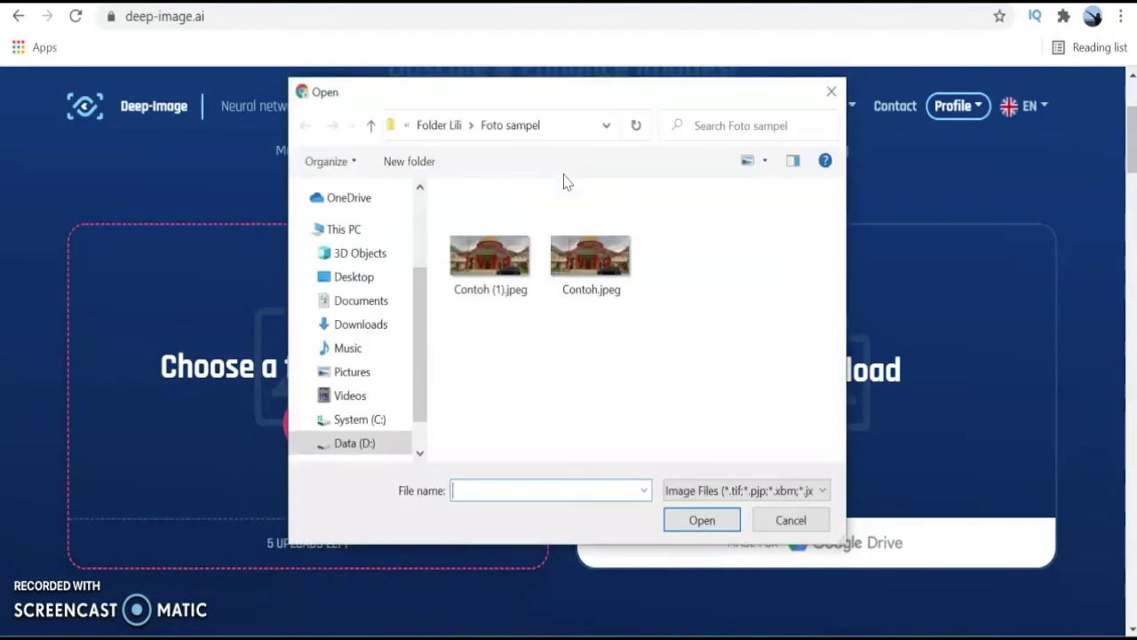
{"action": "left_click", "coordinate": [589, 267]}
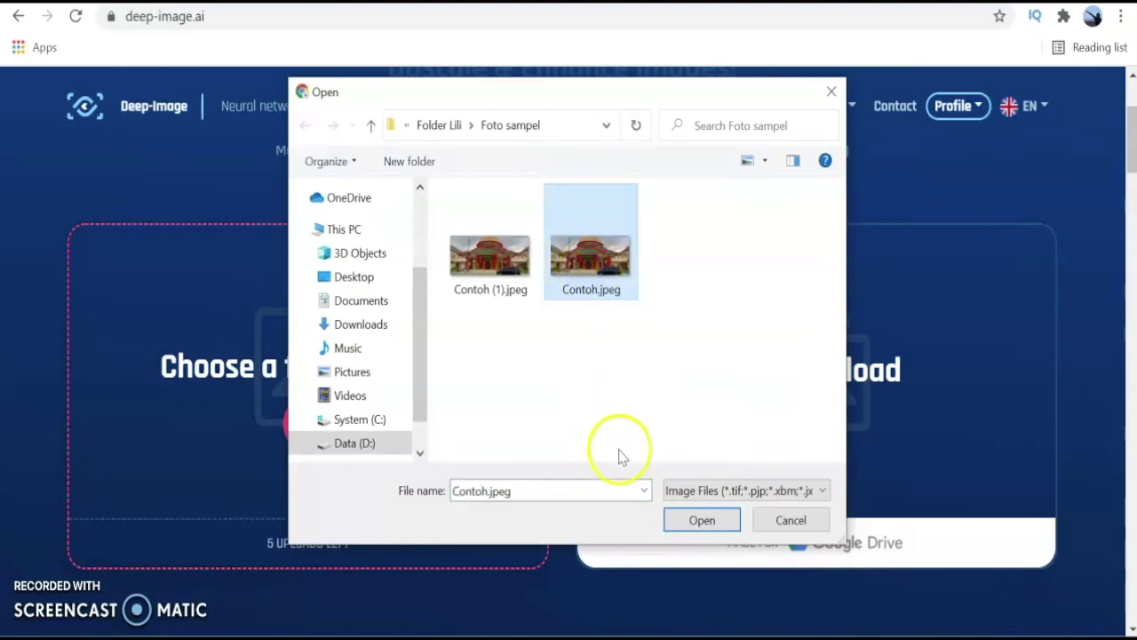
{"action": "left_click", "coordinate": [698, 521]}
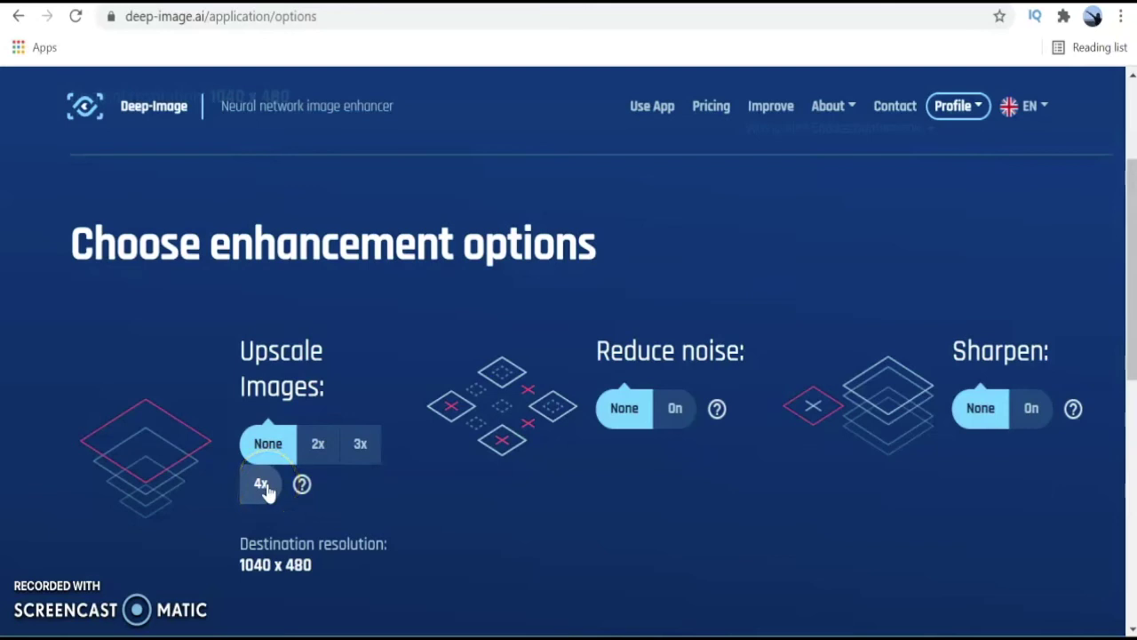
Set upscaling to 4x (4160 x 1920) with Reduce noise and Sharpen turned on.
{"action": "mouse_move", "coordinate": [267, 515]}
{"action": "left_mouse_down"}
{"action": "mouse_move", "coordinate": [307, 532]}
{"action": "mouse_move", "coordinate": [318, 462]}
{"action": "left_mouse_up"}
{"action": "left_click", "coordinate": [318, 449]}
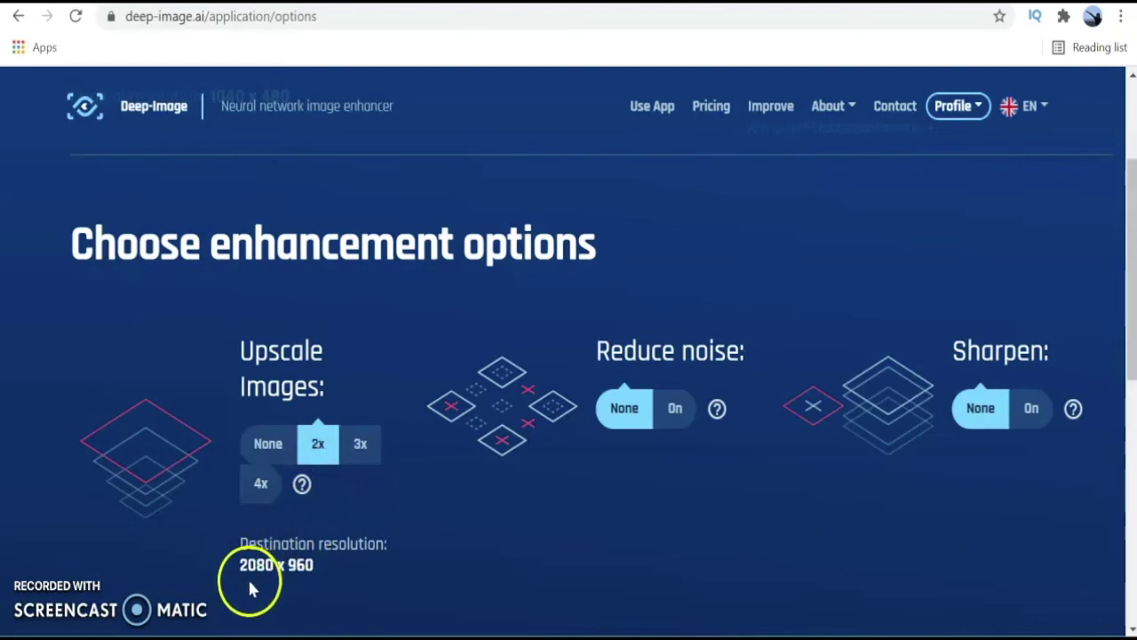
{"action": "left_click", "coordinate": [360, 458]}
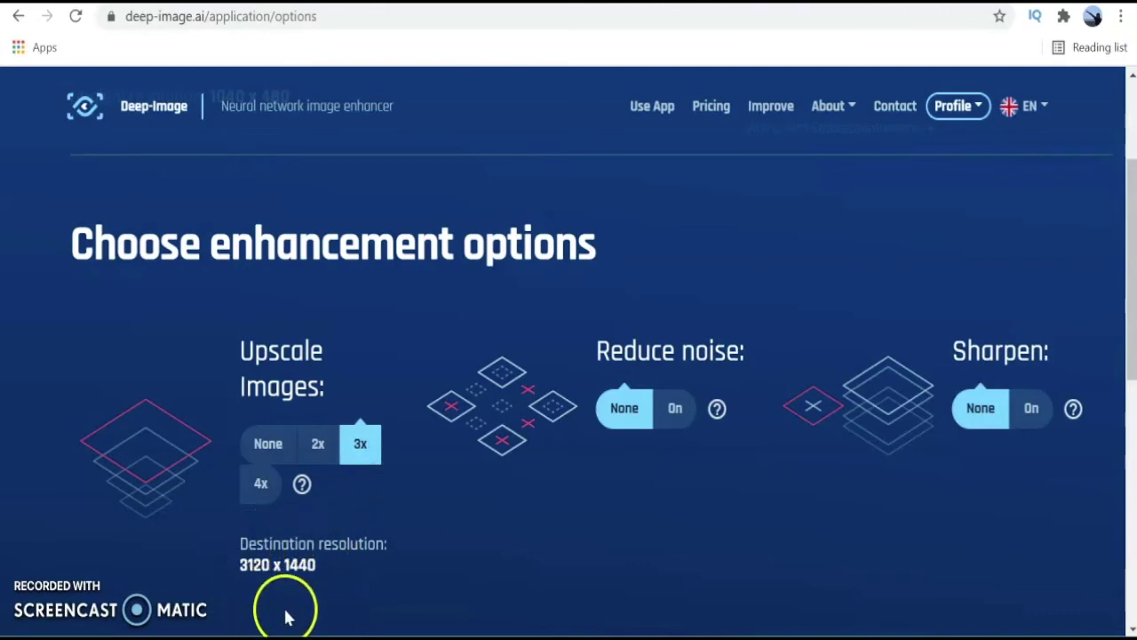
{"action": "left_click", "coordinate": [262, 489]}
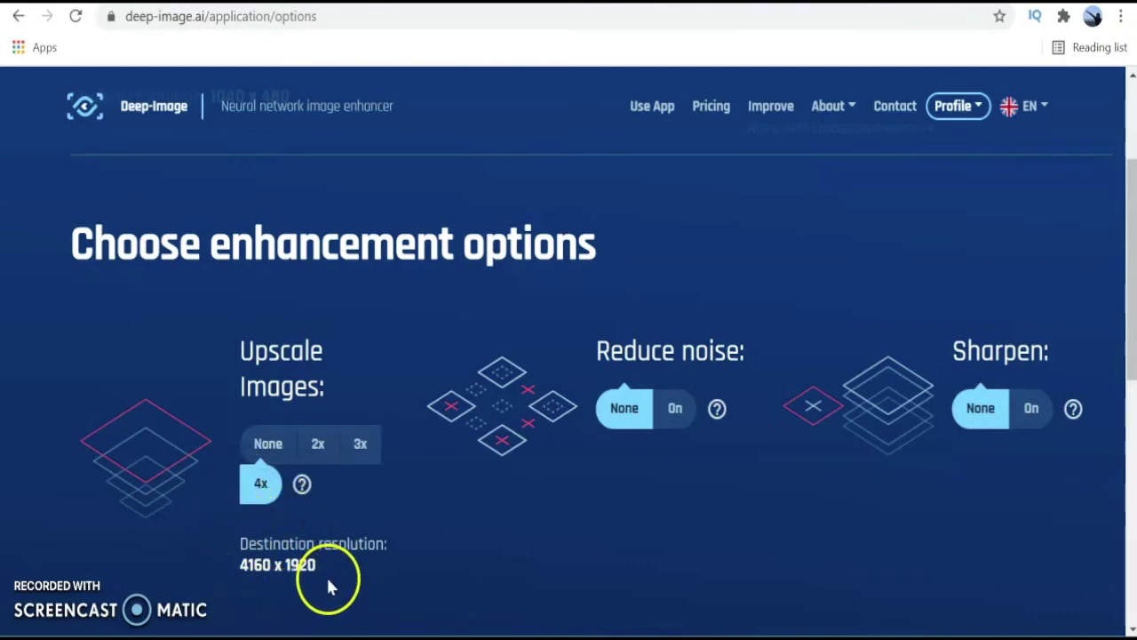
{"action": "left_click", "coordinate": [672, 420]}
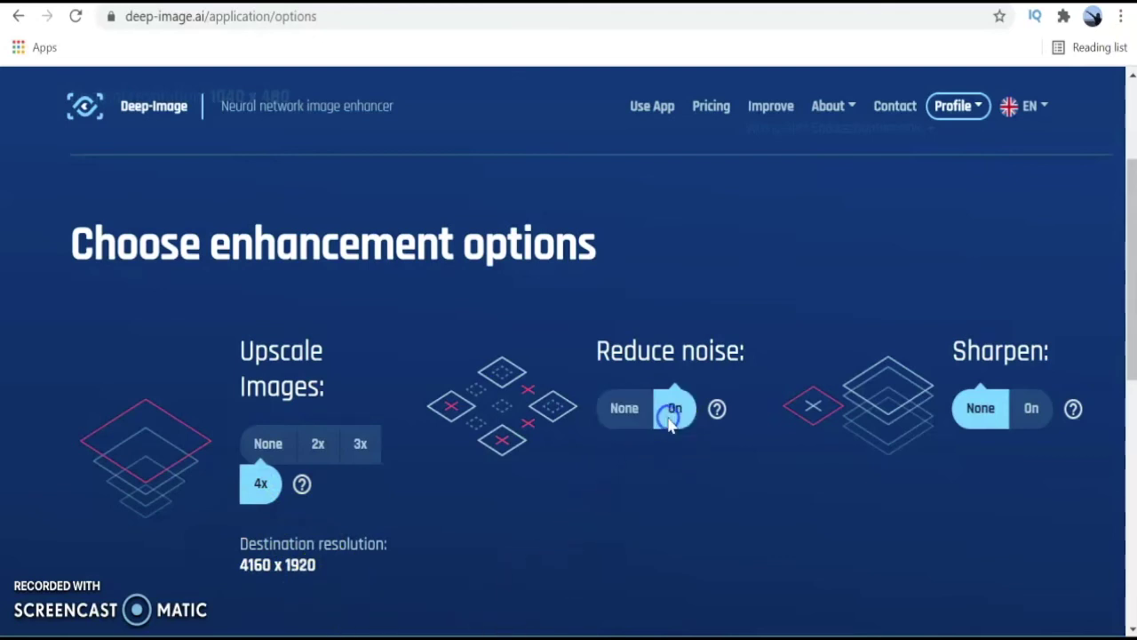
{"action": "left_click", "coordinate": [1040, 417]}
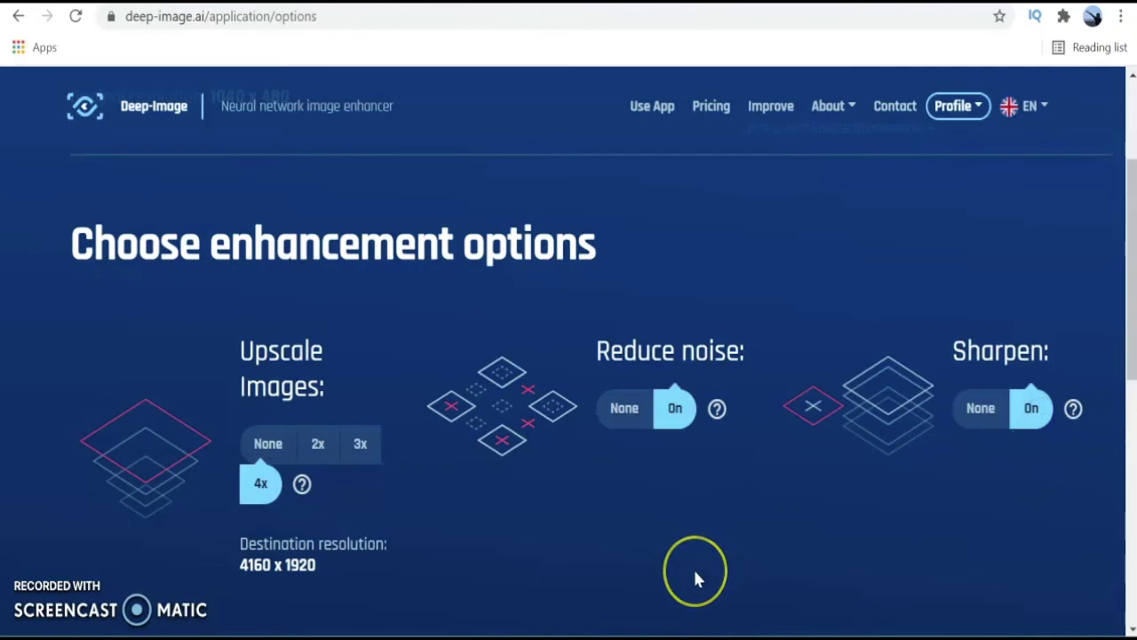
Run Enhance image! so Contoh.jpeg joins the processing queue.
{"action": "scroll", "coordinate": [698, 578], "scroll_direction": "down", "scroll_amount": 1}
{"action": "scroll", "coordinate": [696, 579], "scroll_direction": "down", "scroll_amount": 2}
{"action": "left_click", "coordinate": [682, 545]}
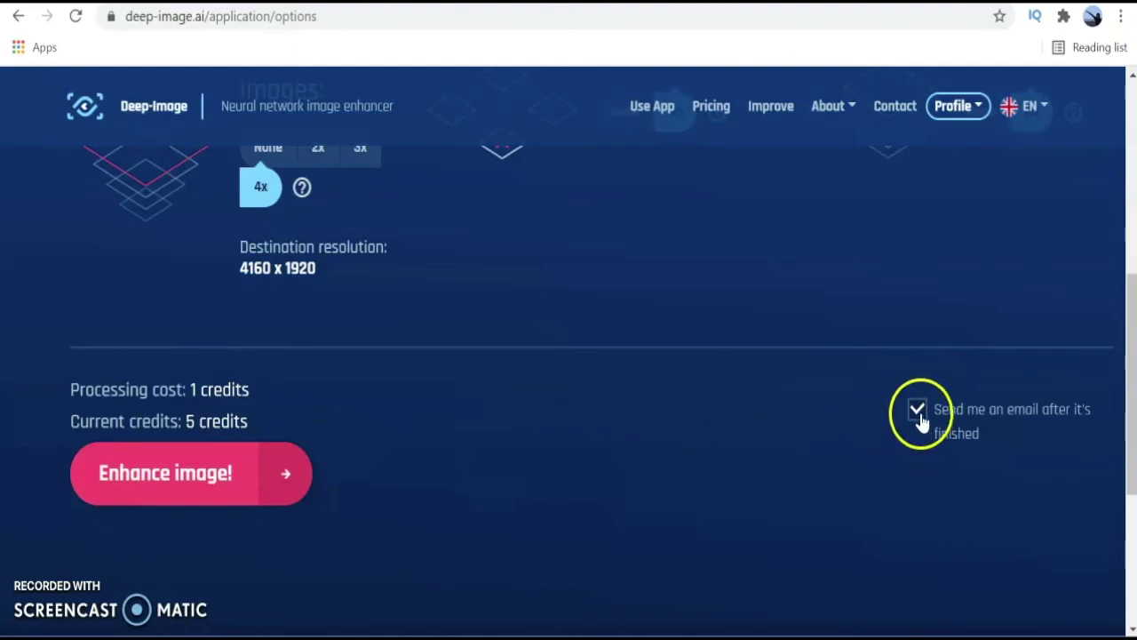
{"action": "left_click", "coordinate": [188, 484]}
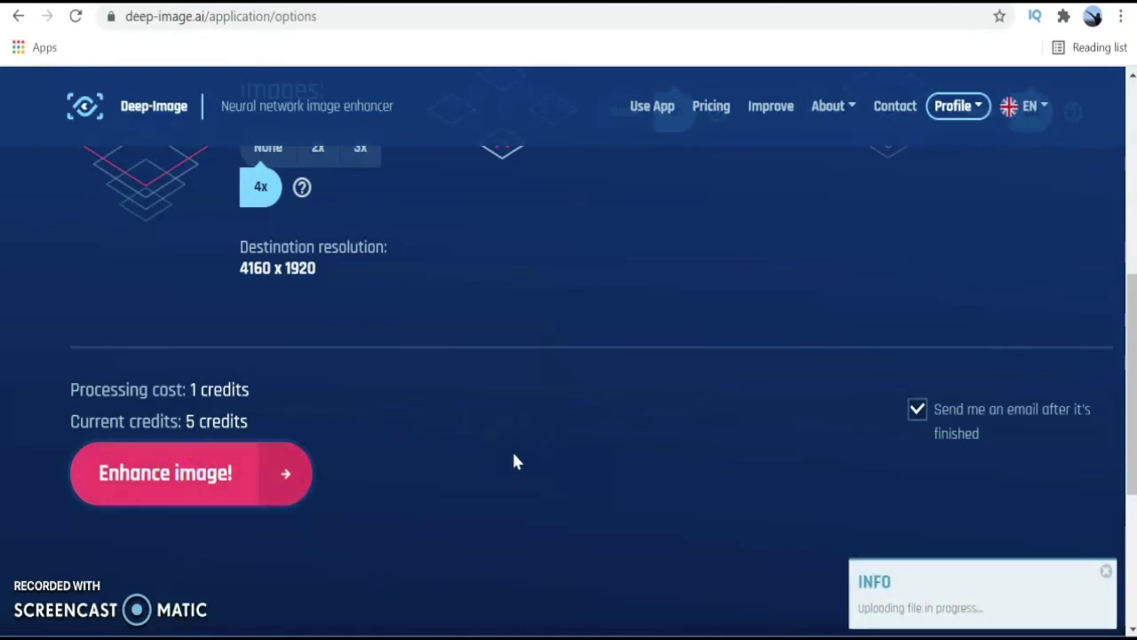
{"action": "left_click", "coordinate": [904, 579]}
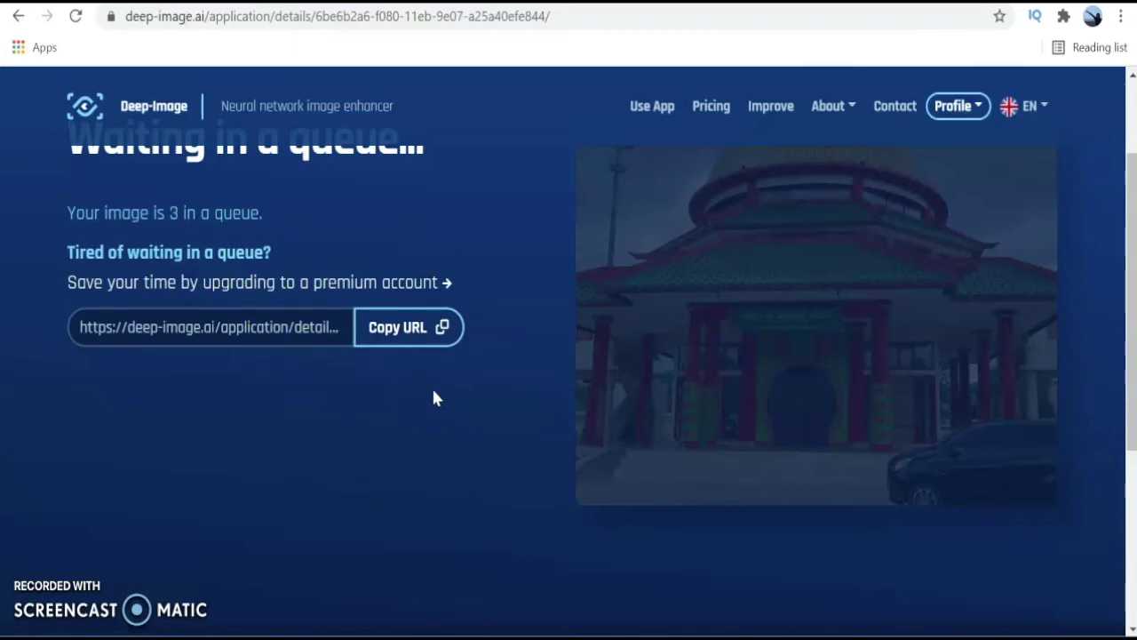
Copy the queue page URL and wait until Deep-Image reports the images are ready.
{"action": "left_click", "coordinate": [393, 325]}
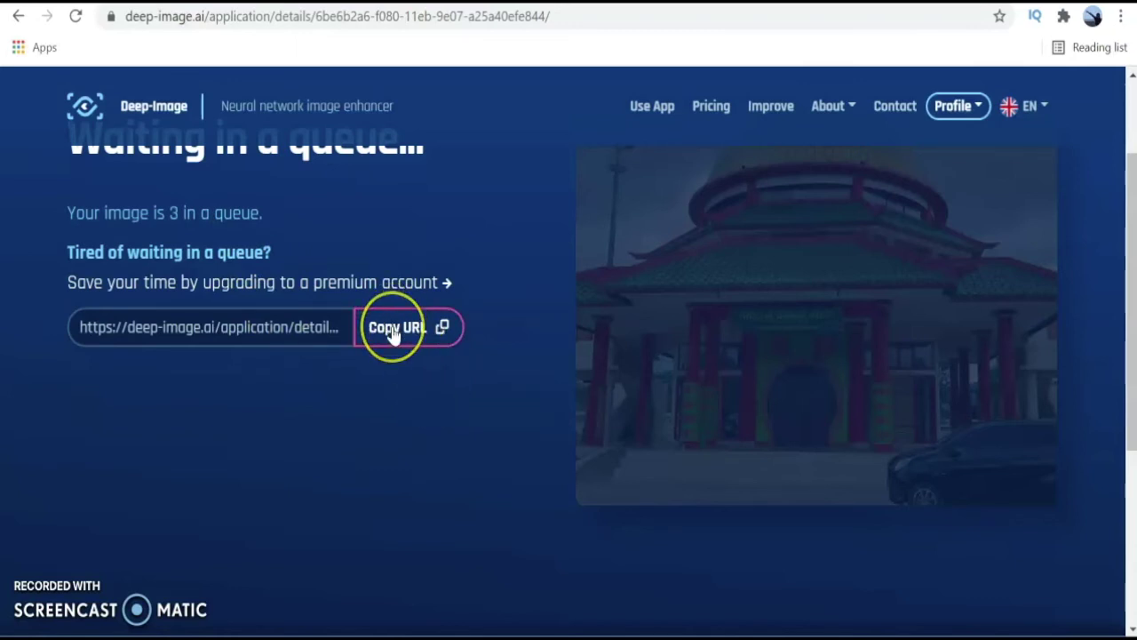
{"action": "left_click", "coordinate": [169, 498]}
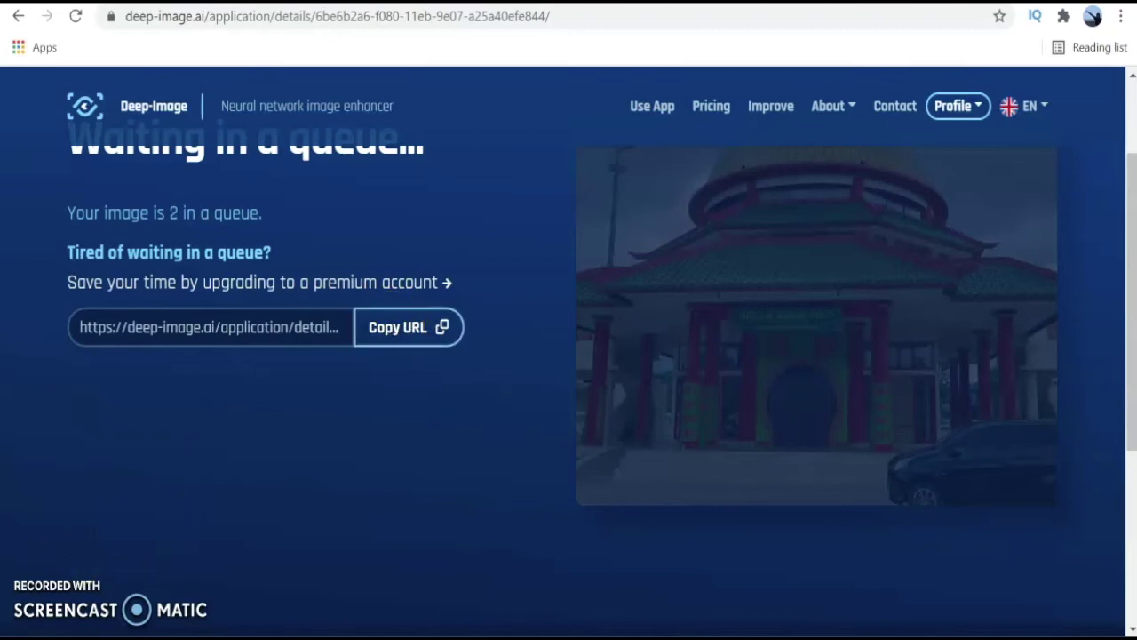
{"action": "left_click", "coordinate": [448, 338]}
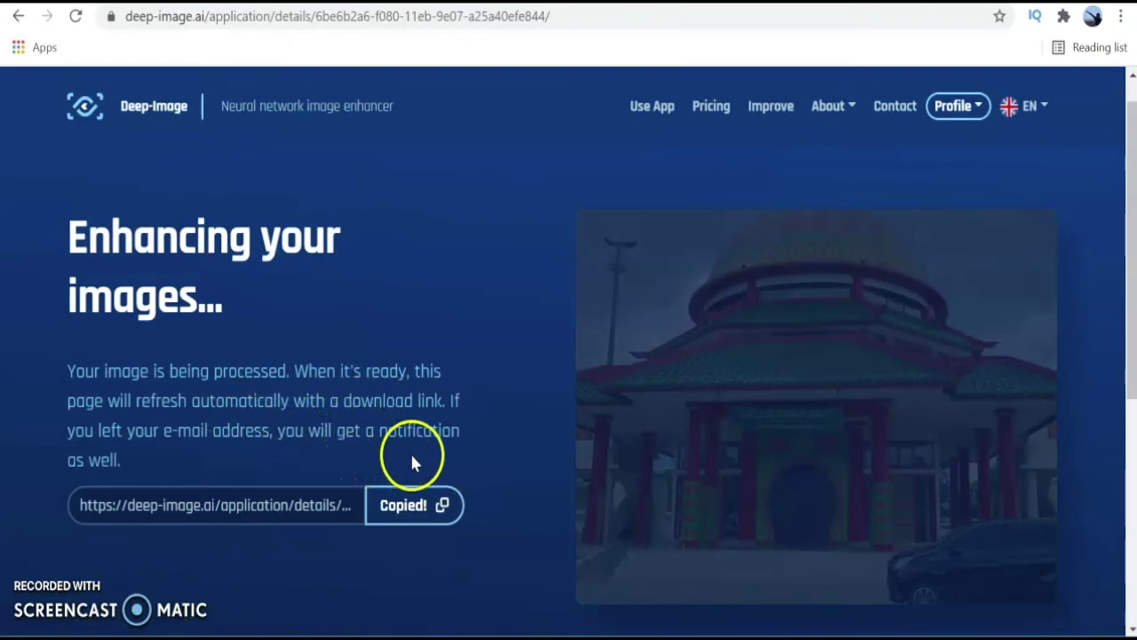
{"action": "scroll", "coordinate": [599, 449], "scroll_direction": "down", "scroll_amount": 3}
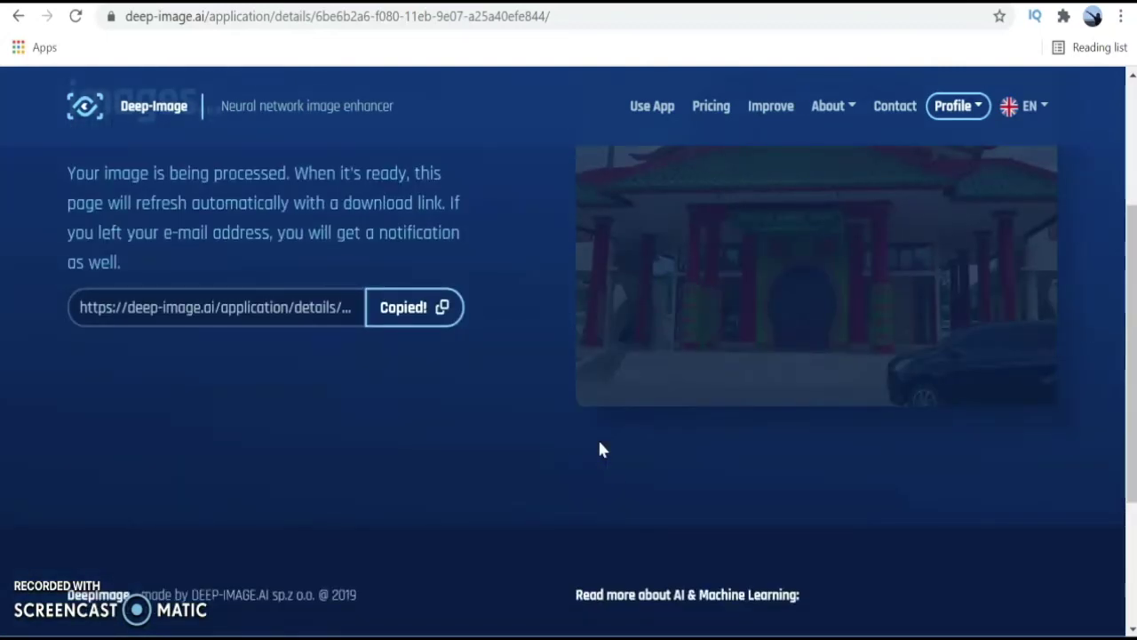
{"action": "scroll", "coordinate": [599, 449], "scroll_direction": "up", "scroll_amount": 1}
{"action": "scroll", "coordinate": [600, 449], "scroll_direction": "up", "scroll_amount": 1}
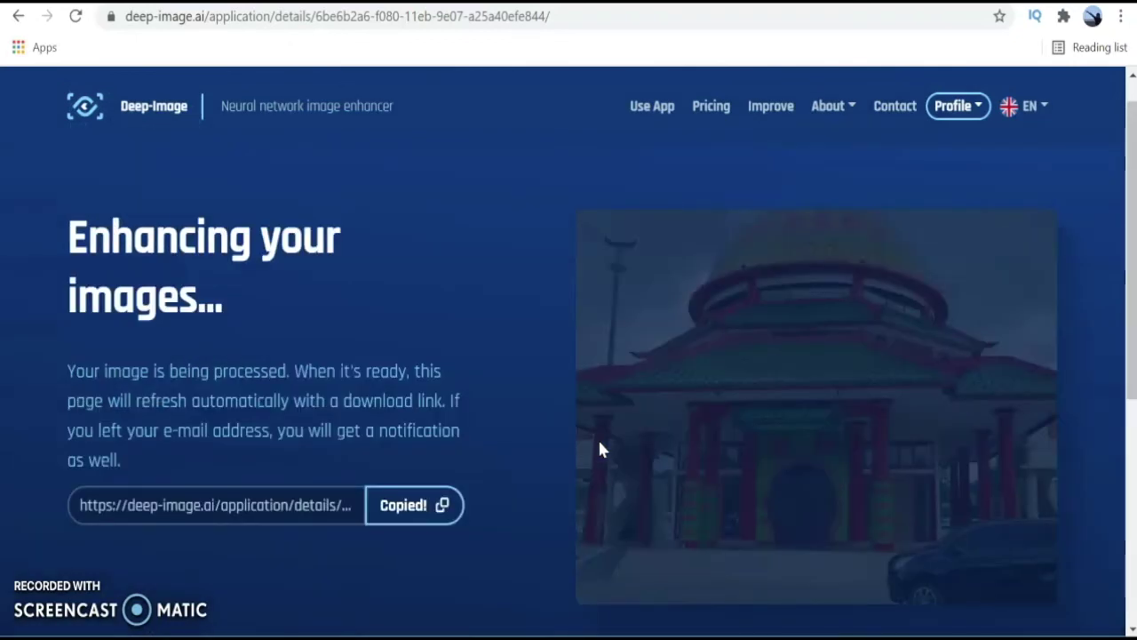
{"action": "left_click", "coordinate": [418, 506]}
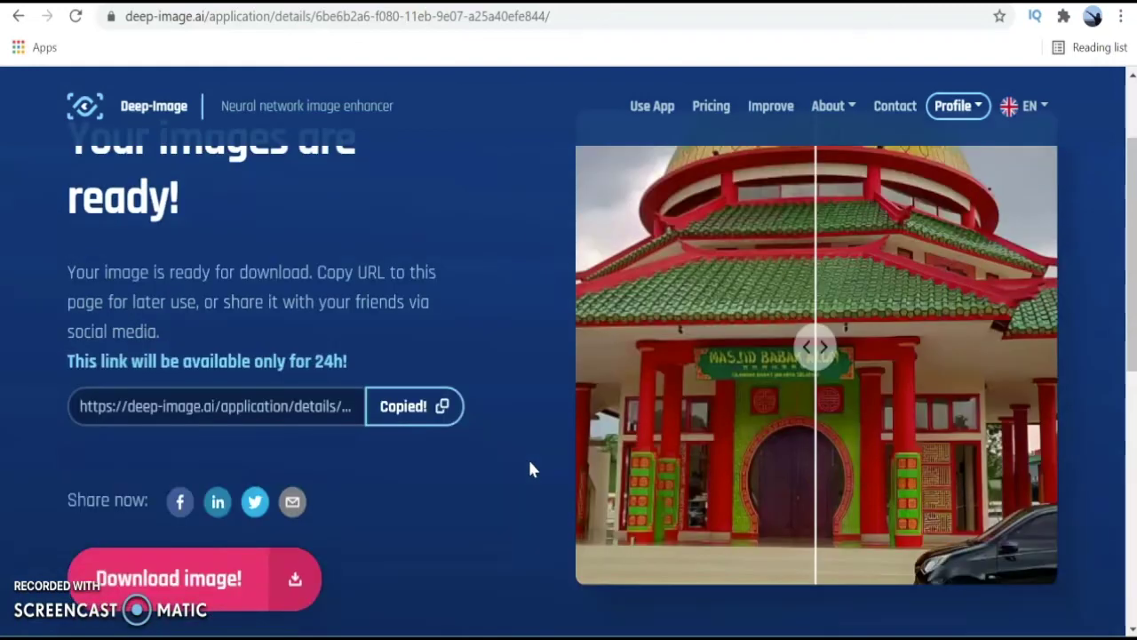
{"action": "scroll", "coordinate": [530, 469], "scroll_direction": "down", "scroll_amount": 1}
Download the enhanced photo and save it in Foto sampel as deepimageai.jpeg.
{"action": "left_click", "coordinate": [295, 492]}
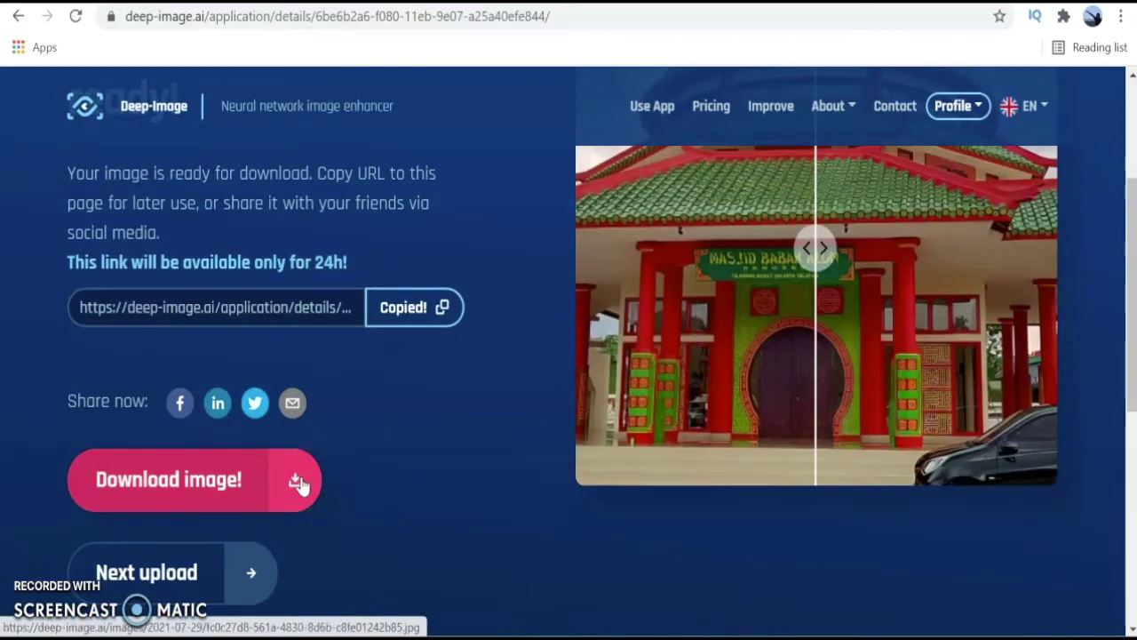
{"action": "left_click", "coordinate": [401, 475]}
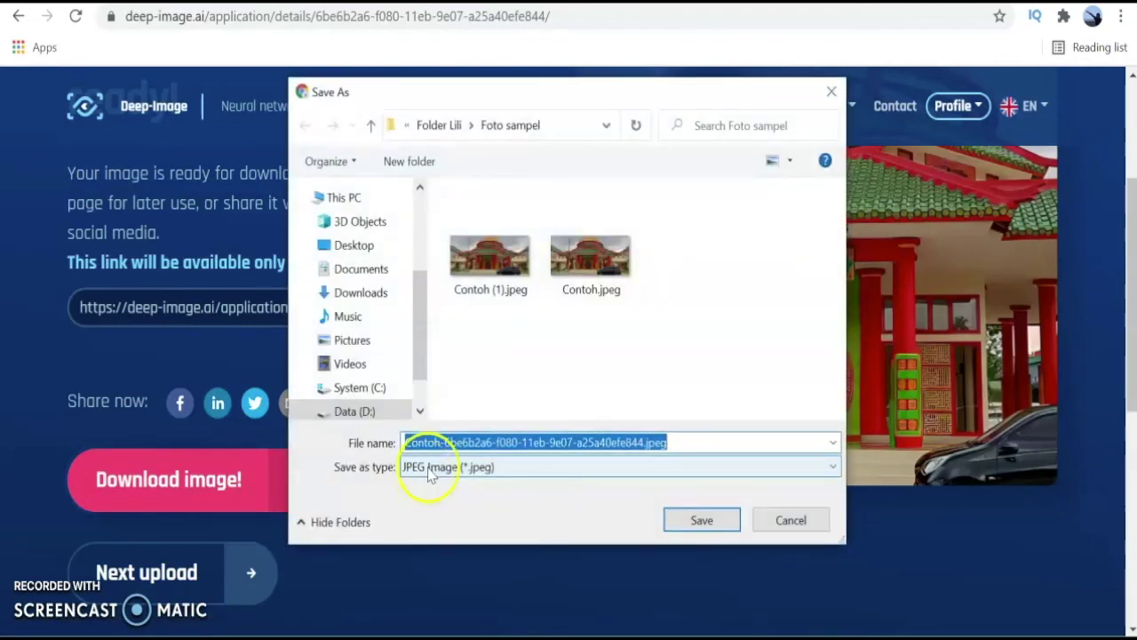
{"action": "left_click", "coordinate": [647, 443]}
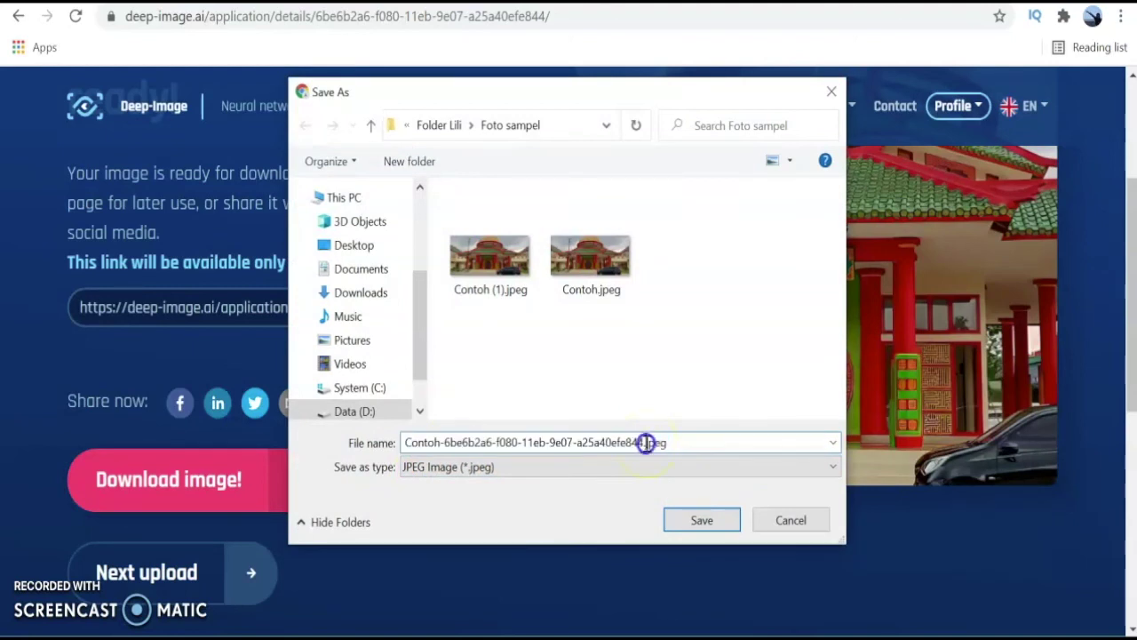
{"action": "left_click_drag", "start_coordinate": [408, 442], "coordinate": [643, 447]}
{"action": "type", "text": "deep"}
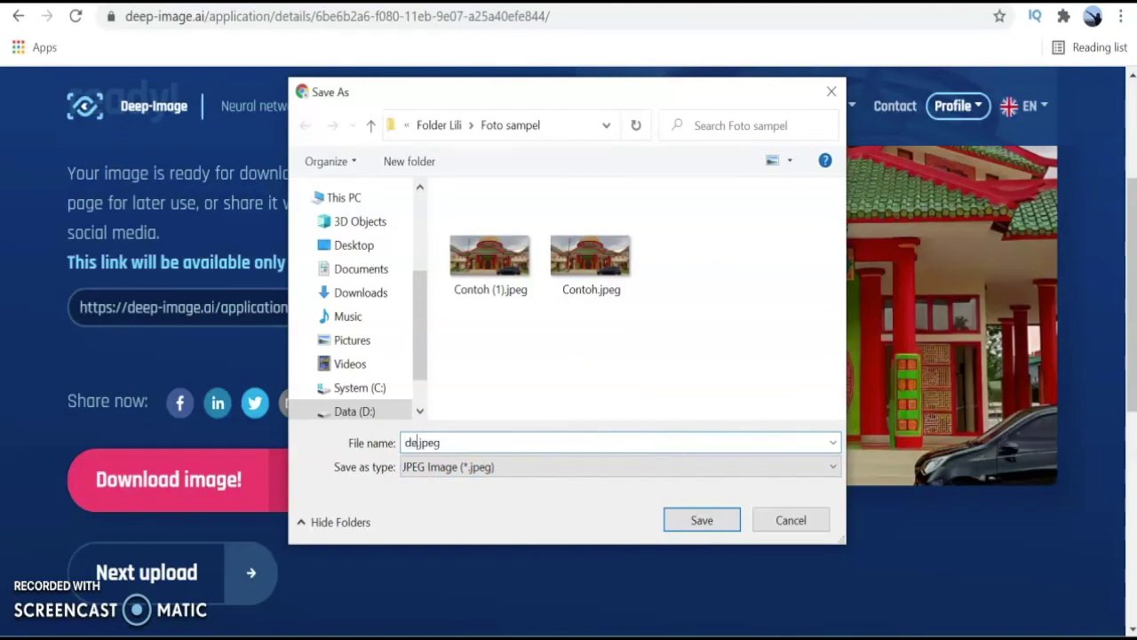
{"action": "type", "text": "image"}
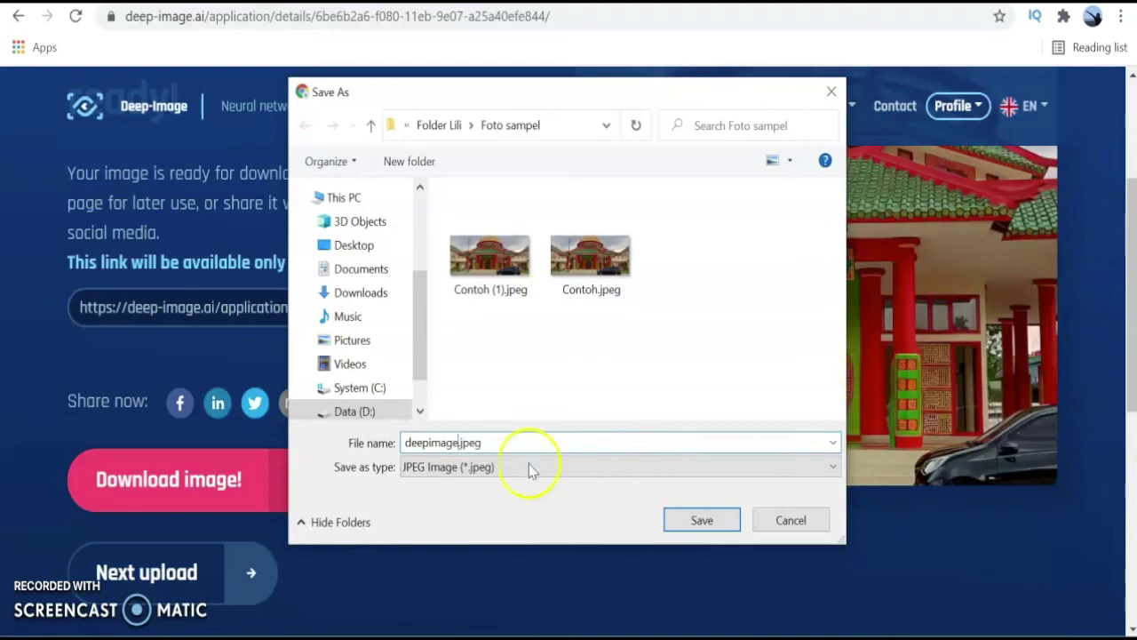
{"action": "type", "text": "ai"}
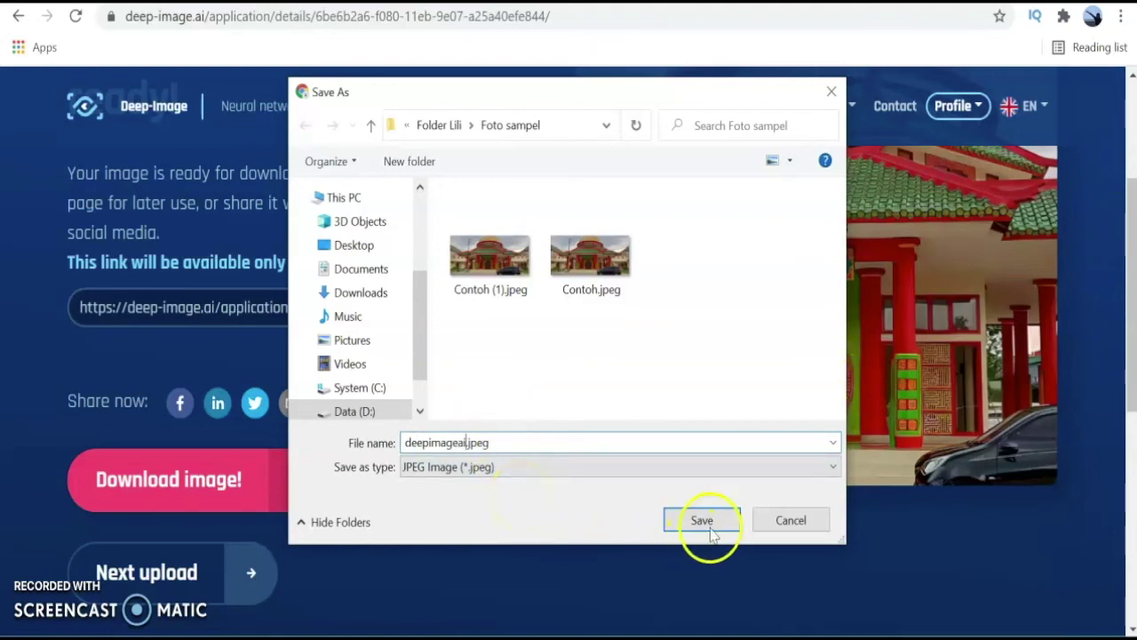
{"action": "left_click", "coordinate": [718, 521]}
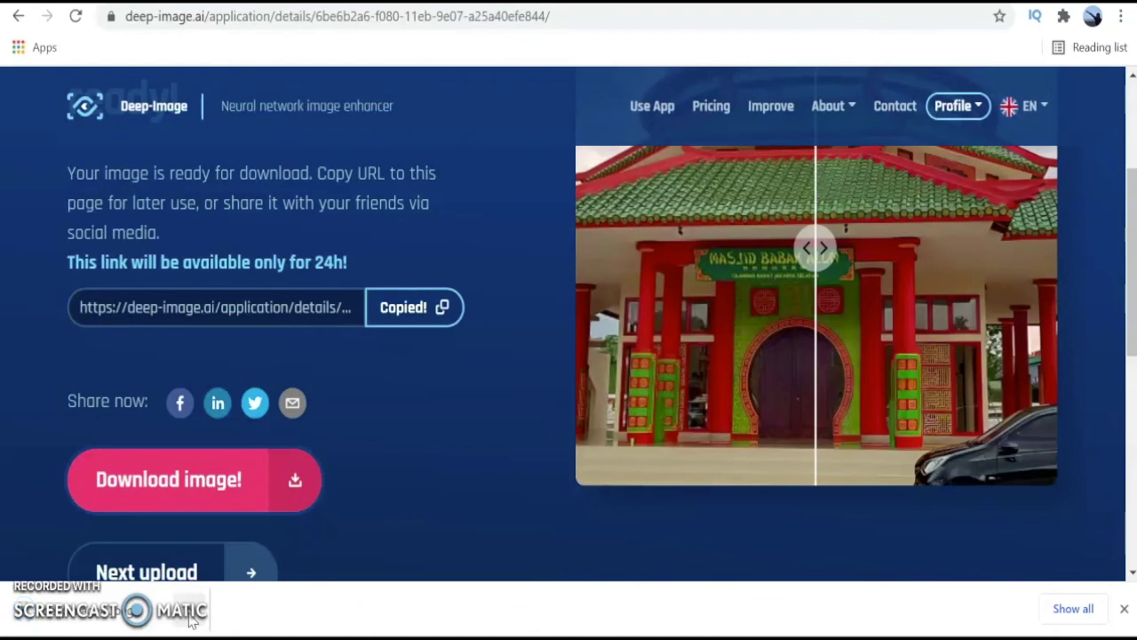
{"action": "left_click", "coordinate": [189, 619]}
Confirm in deepimageai.jpeg's Properties details that it is 4160 x 1920 pixels.
{"action": "left_click", "coordinate": [265, 543]}
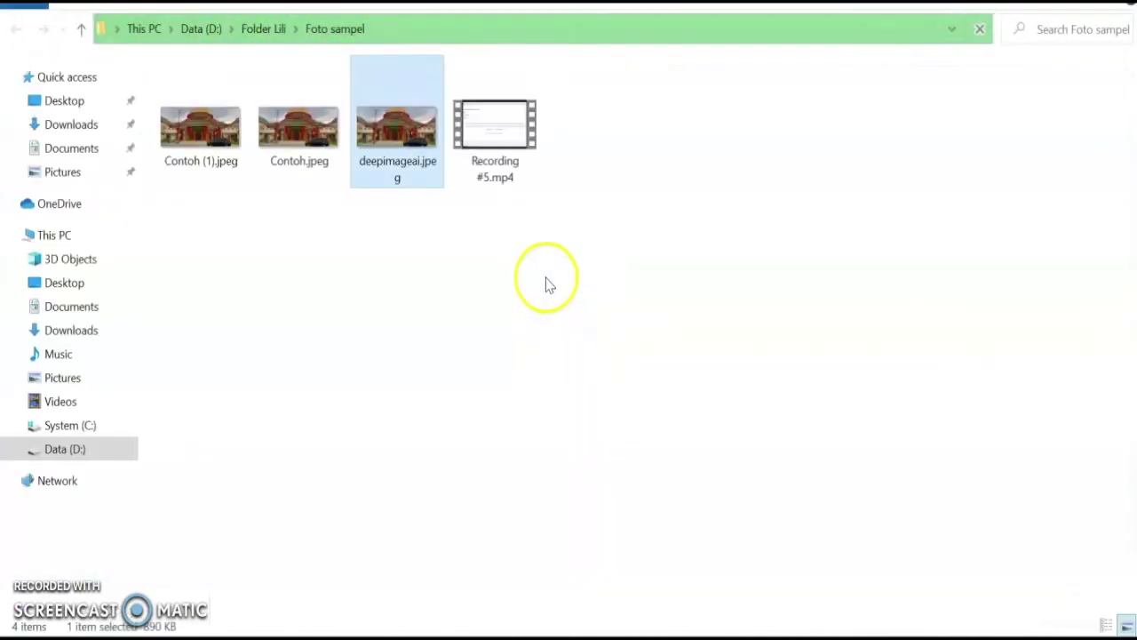
{"action": "double_click", "coordinate": [406, 178]}
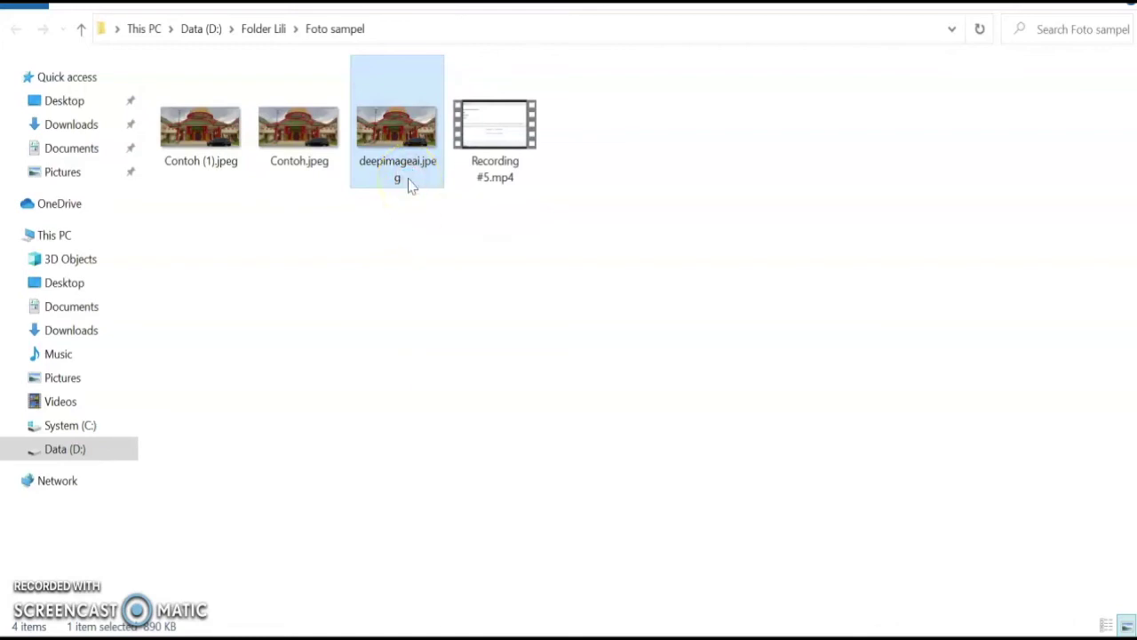
{"action": "right_click", "coordinate": [406, 177]}
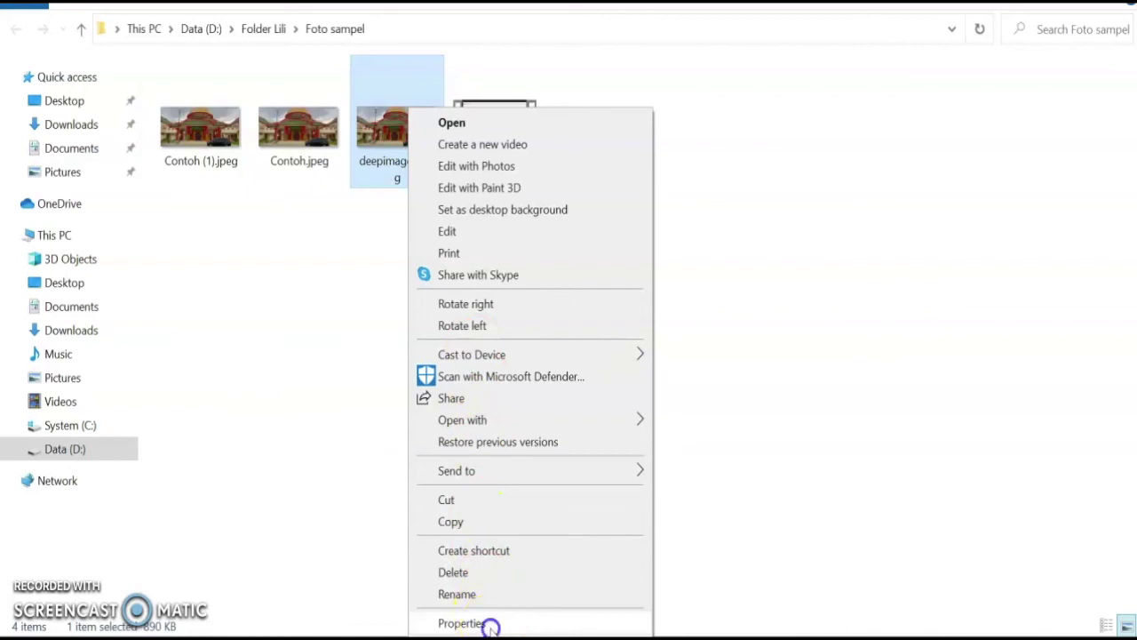
{"action": "left_click", "coordinate": [491, 626]}
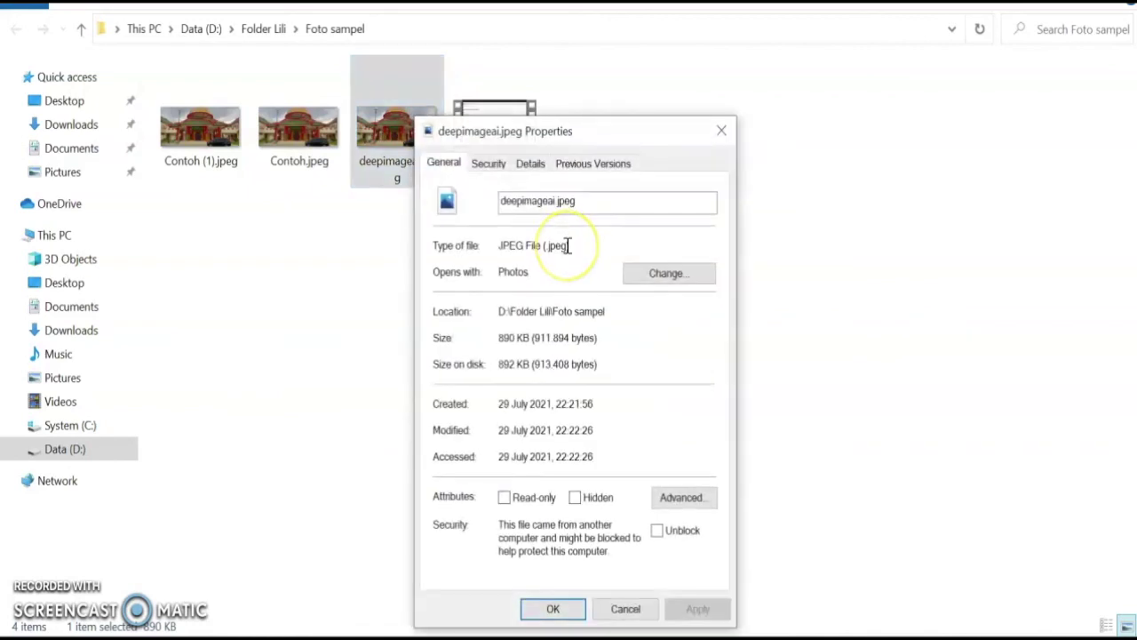
{"action": "left_click", "coordinate": [531, 166]}
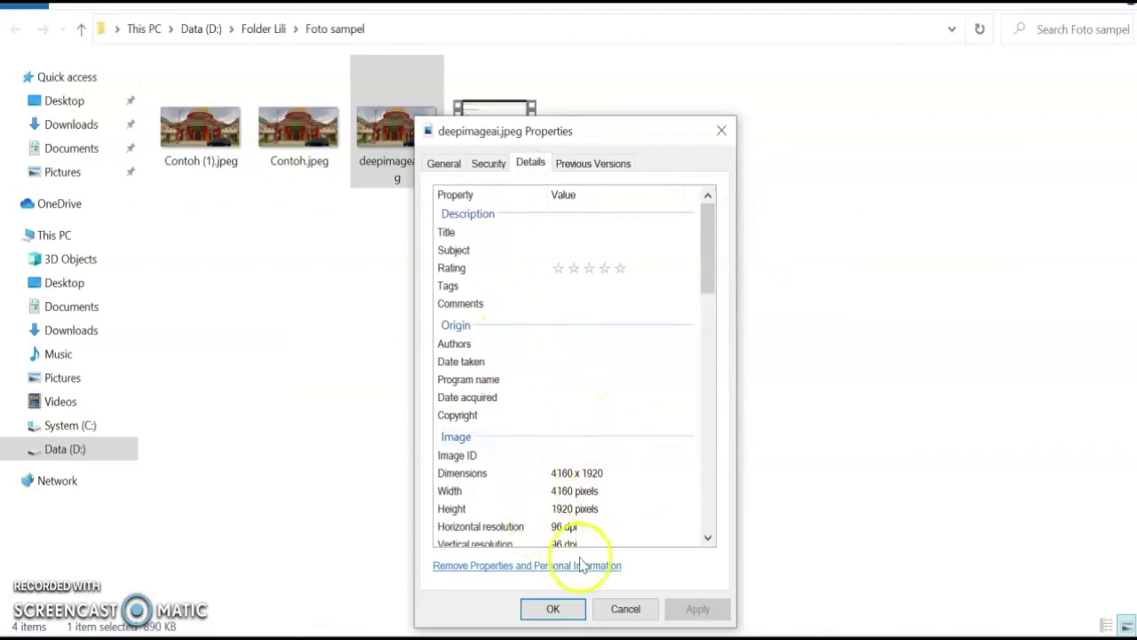
{"action": "left_click", "coordinate": [552, 611]}
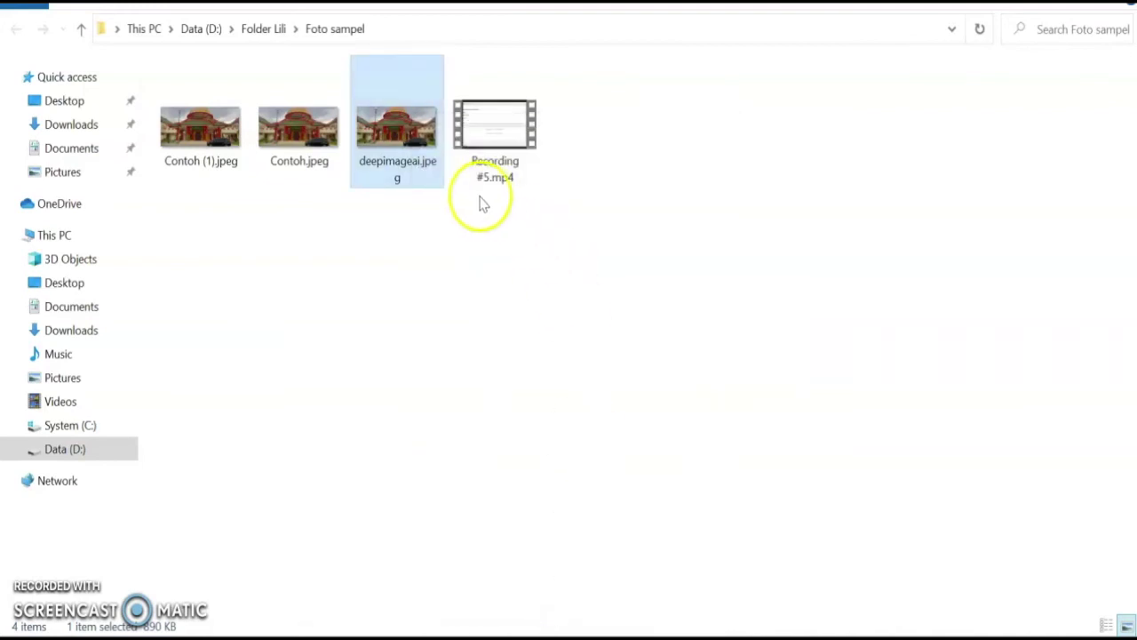
Open deepimageai.jpeg in Paint.
{"action": "right_click", "coordinate": [413, 182]}
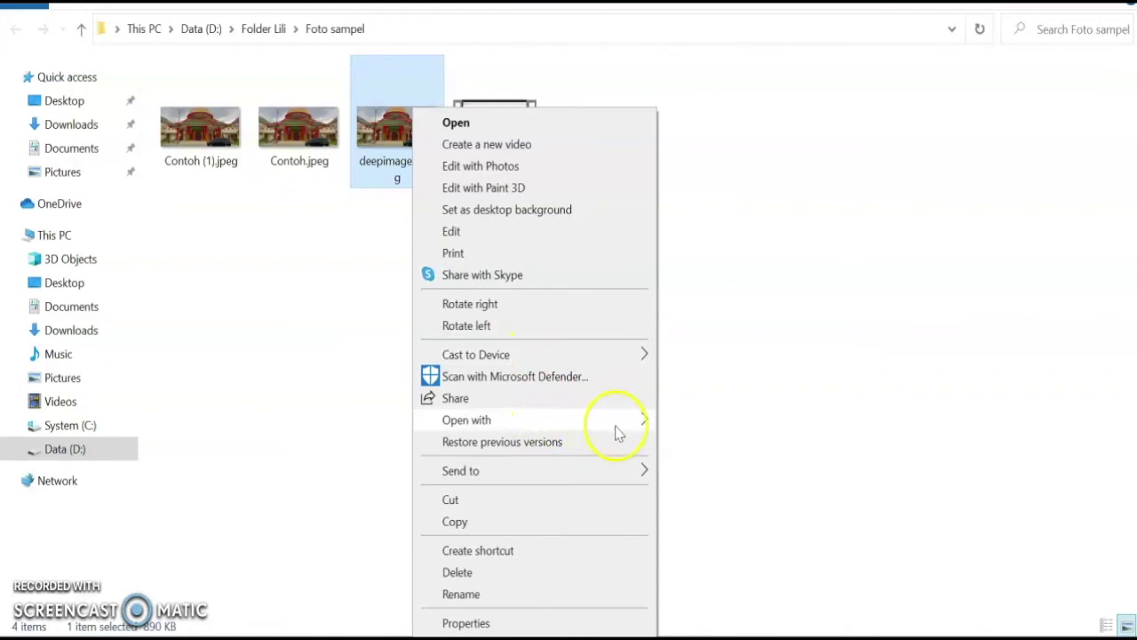
{"action": "mouse_move", "coordinate": [654, 419]}
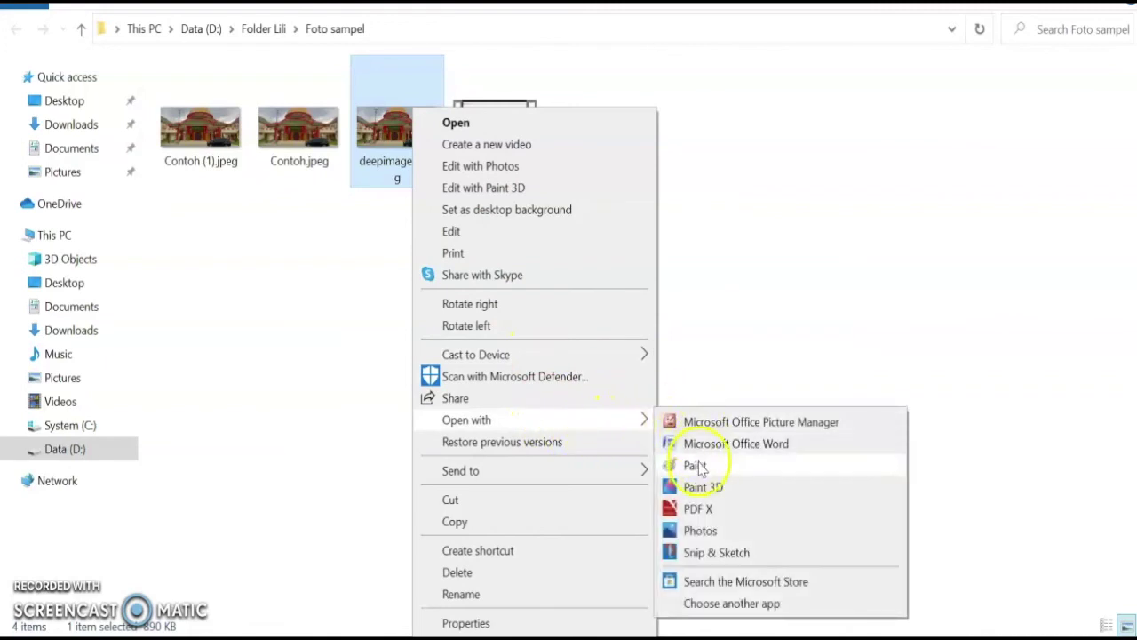
{"action": "left_click", "coordinate": [693, 465]}
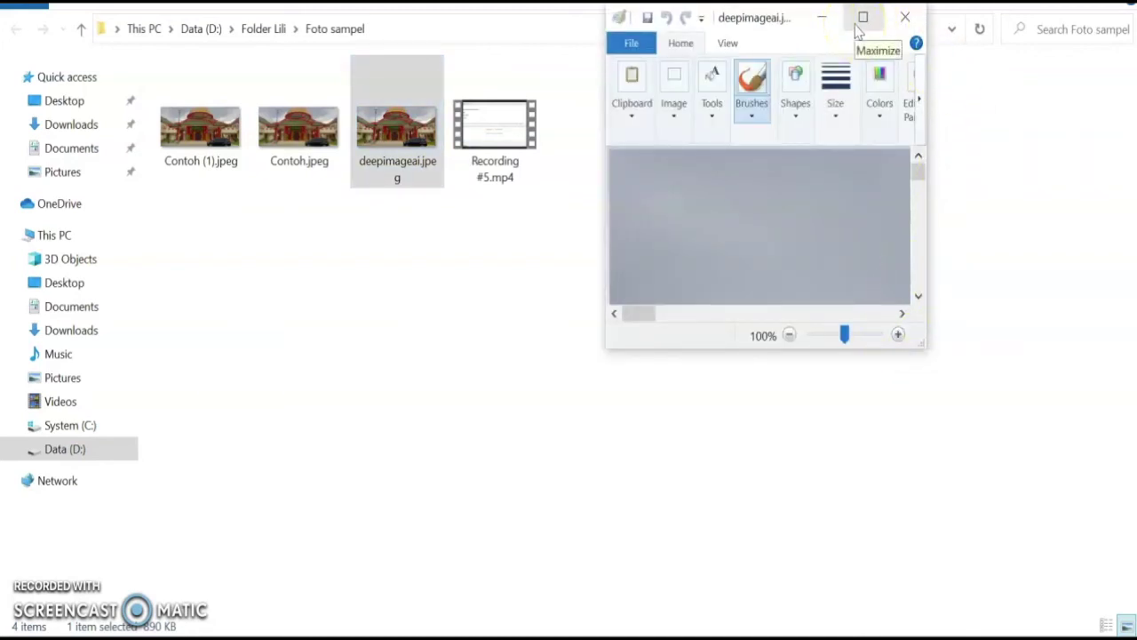
Maximize Paint and zoom out to 25% to view the whole 4160 × 1920 px deepimageai.jpeg.
{"action": "left_click", "coordinate": [859, 27]}
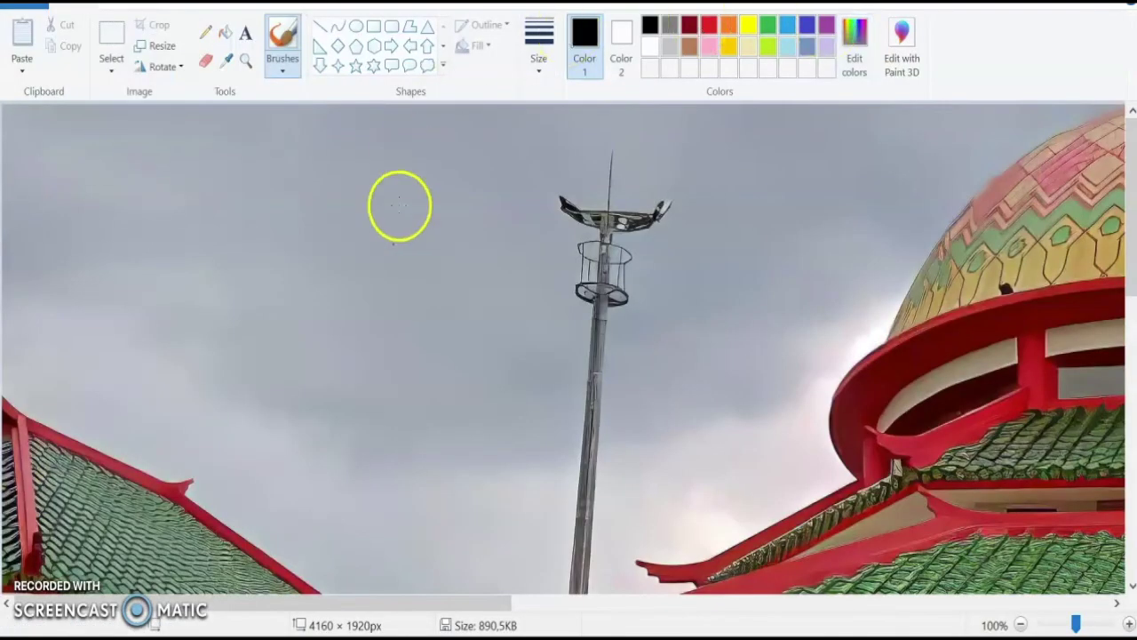
{"action": "left_click", "coordinate": [1021, 624]}
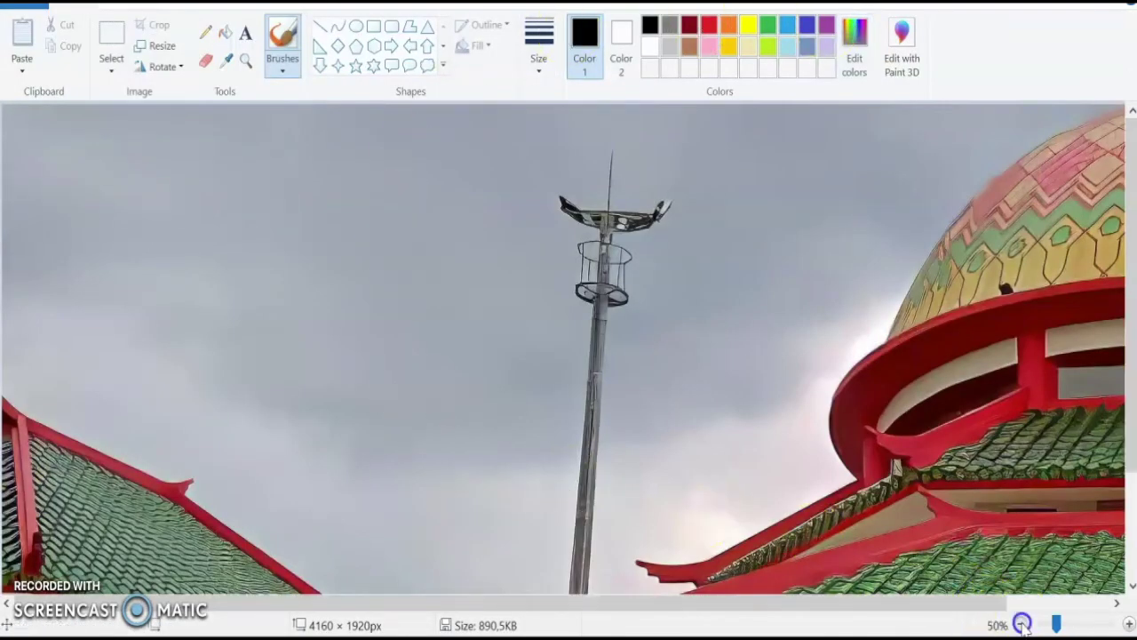
{"action": "left_click", "coordinate": [1021, 624]}
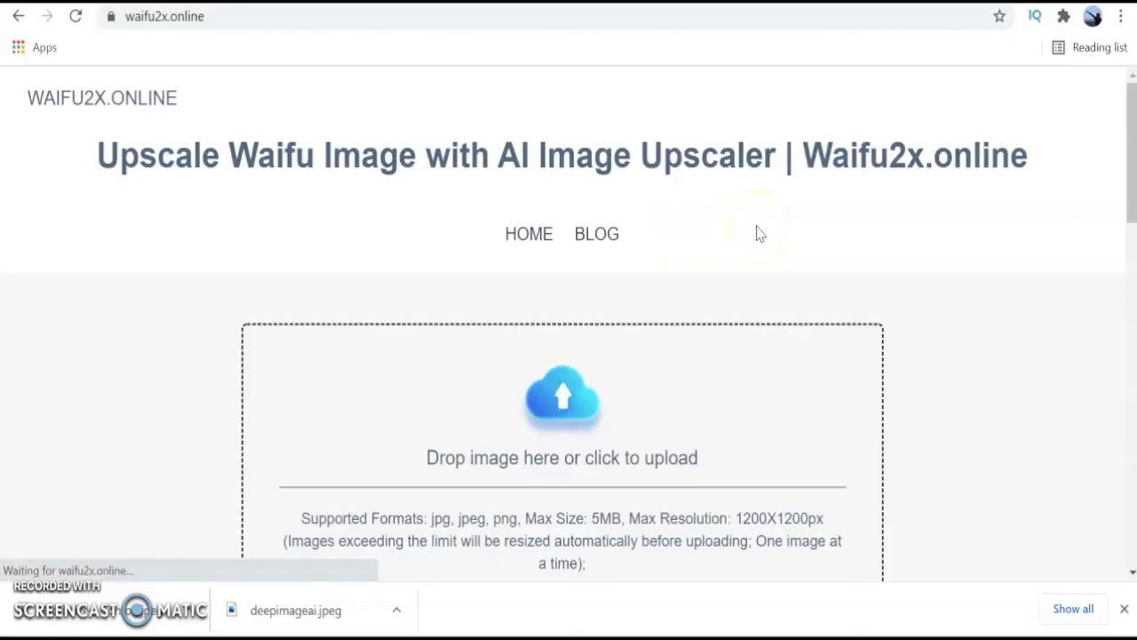
Upload Contoh.jpeg from the Foto sampel folder to waifu2x.online.
{"action": "scroll", "coordinate": [756, 231], "scroll_direction": "down", "scroll_amount": 2}
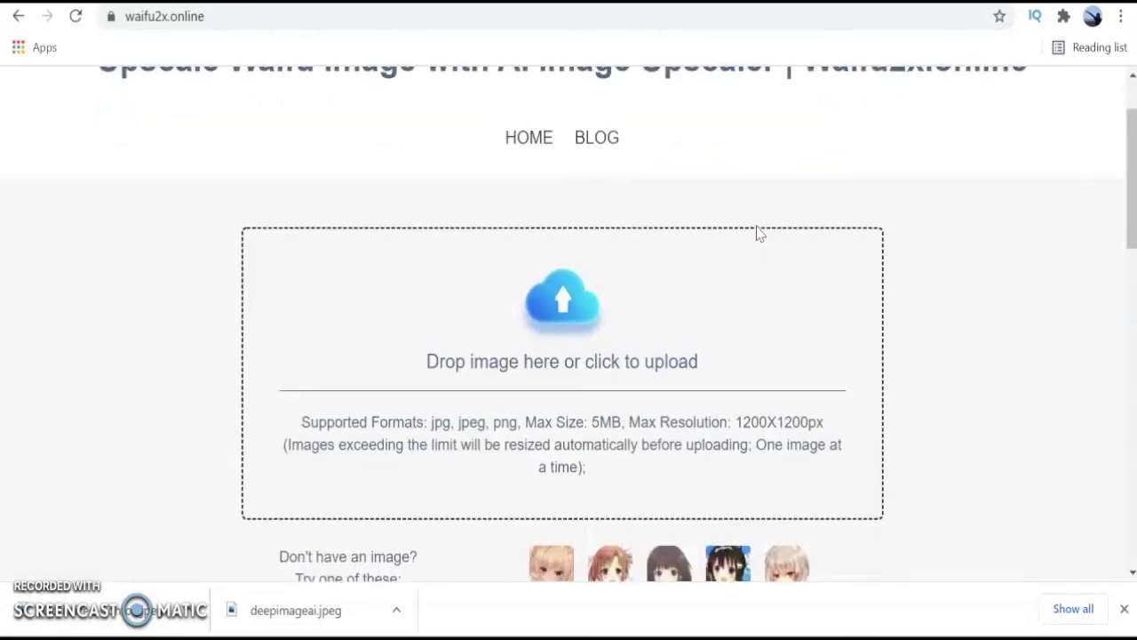
{"action": "left_click", "coordinate": [566, 305]}
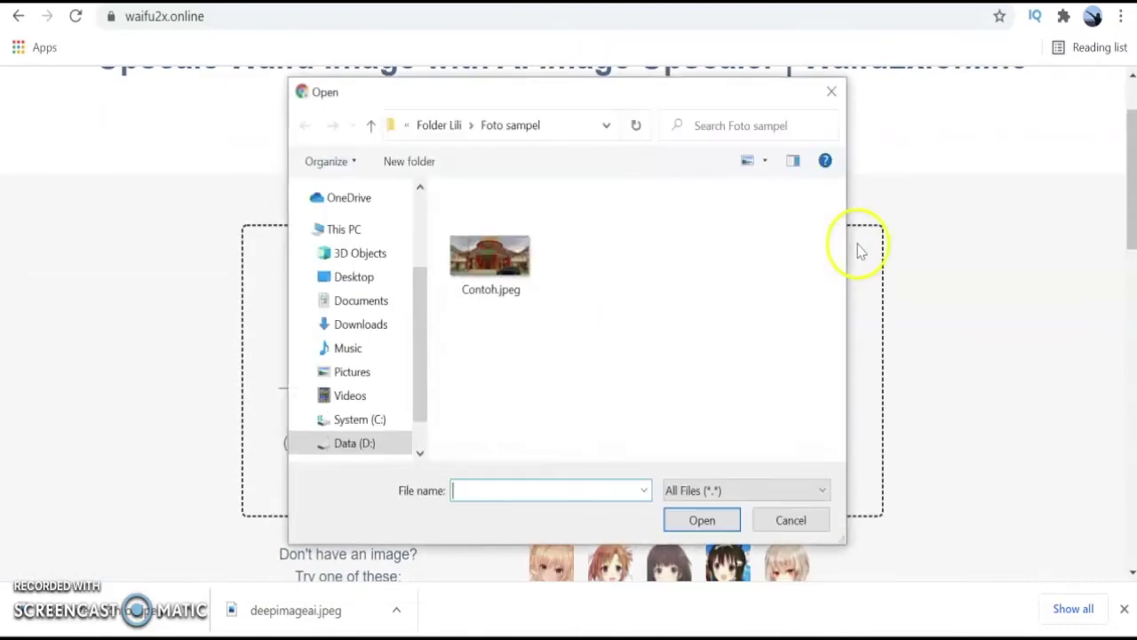
{"action": "left_click", "coordinate": [494, 244]}
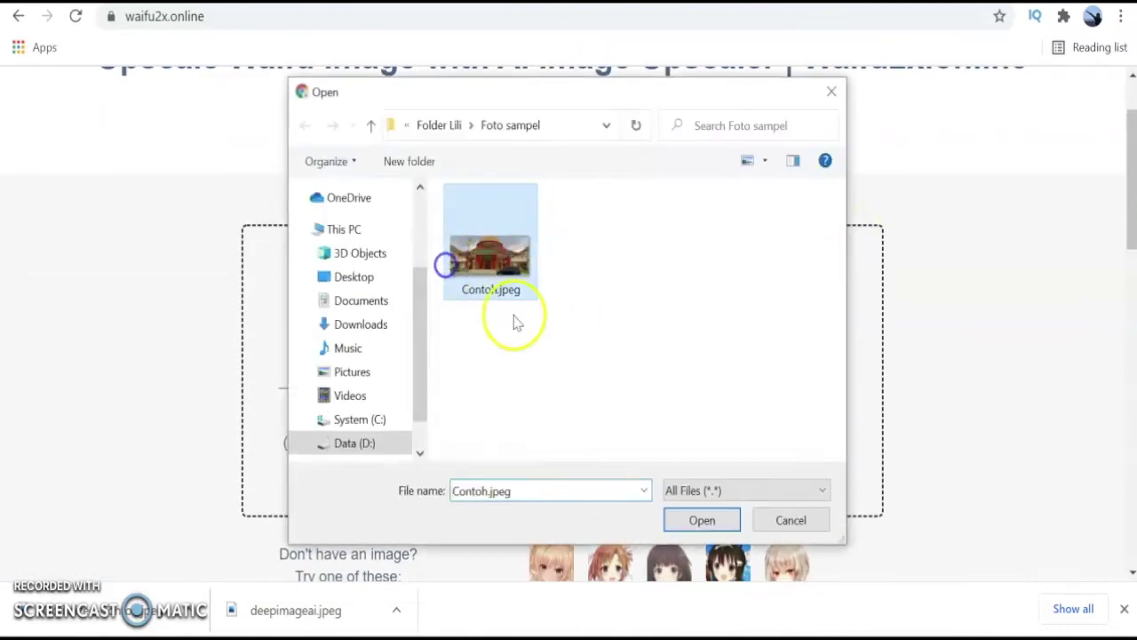
{"action": "left_click", "coordinate": [702, 524]}
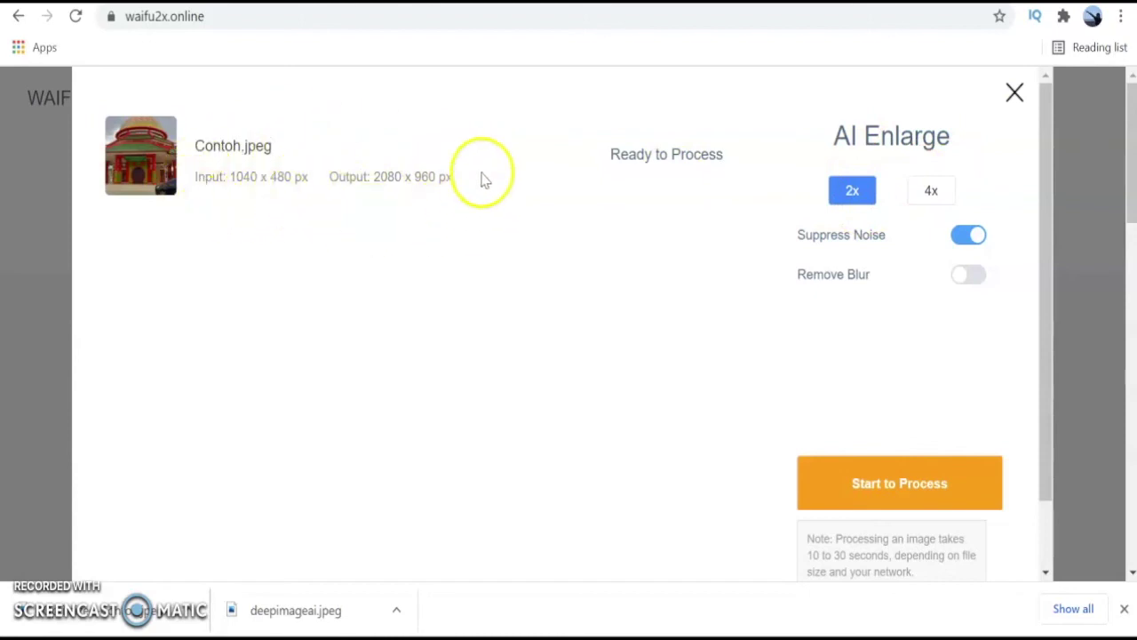
Set AI Enlarge to 4x and process Contoh.jpeg into a 4160 x 1920 px result.
{"action": "left_click", "coordinate": [933, 193]}
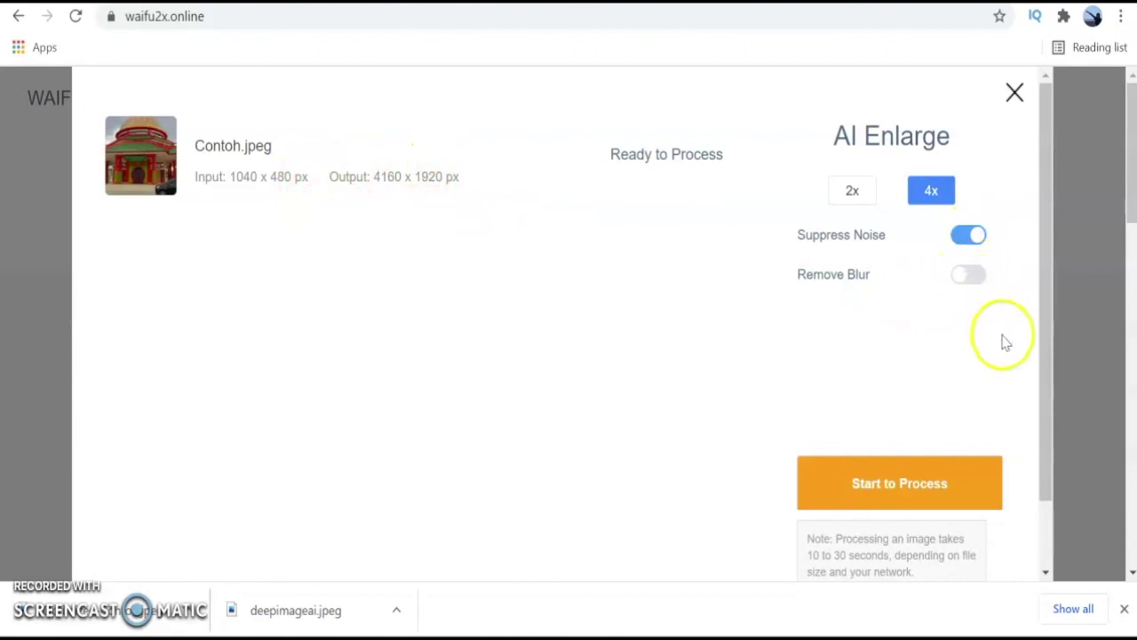
{"action": "scroll", "coordinate": [1005, 343], "scroll_direction": "down", "scroll_amount": 1}
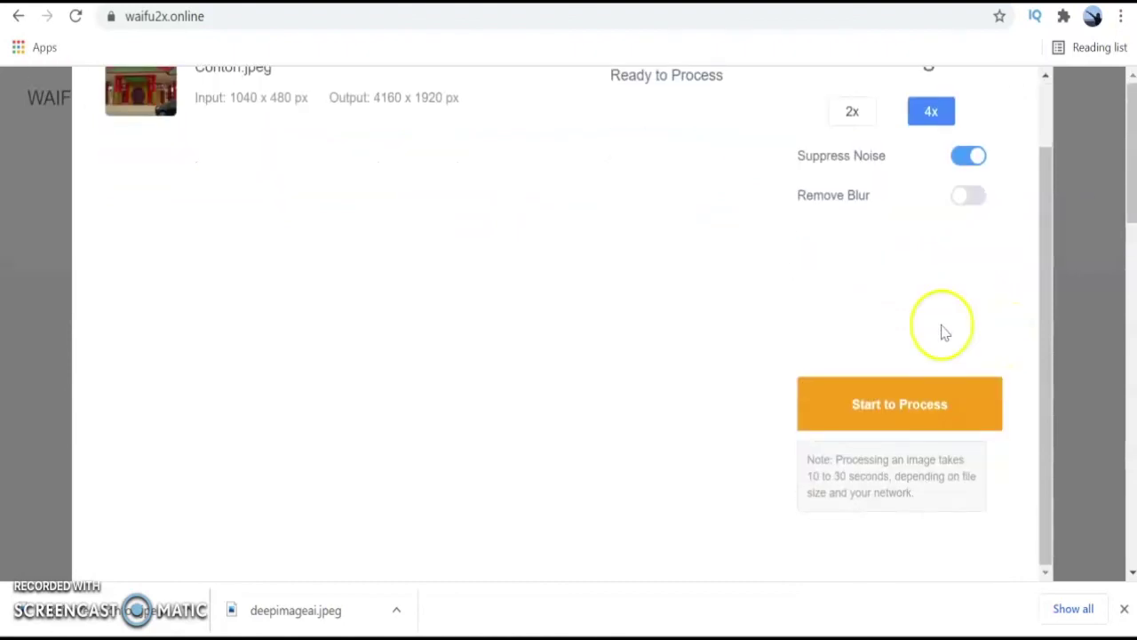
{"action": "scroll", "coordinate": [681, 337], "scroll_direction": "up", "scroll_amount": 1}
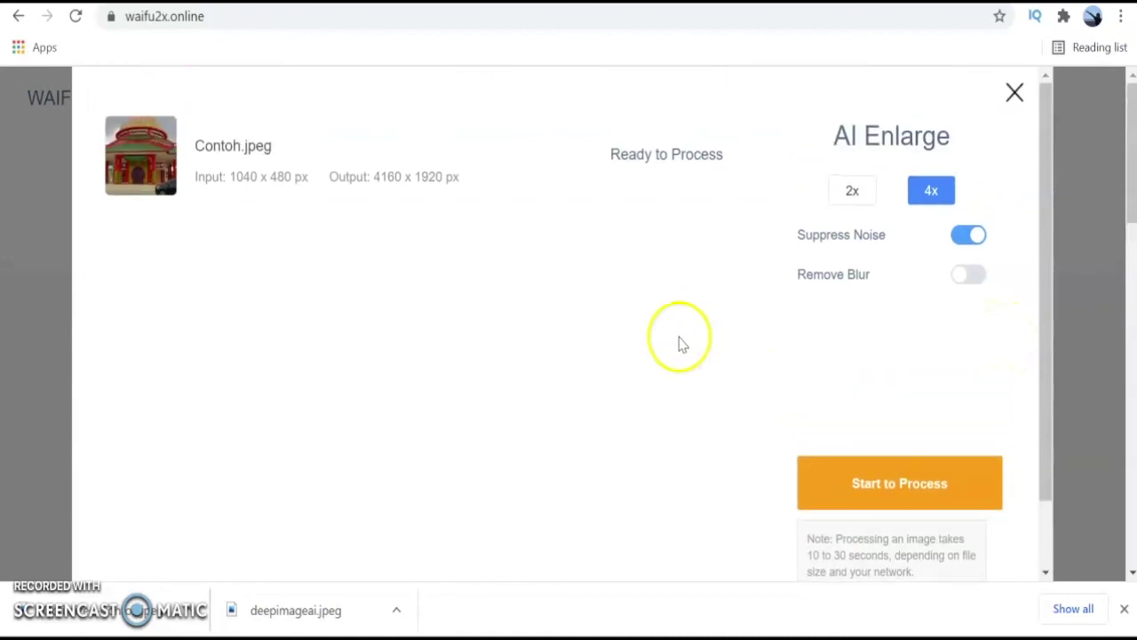
{"action": "left_click", "coordinate": [866, 485]}
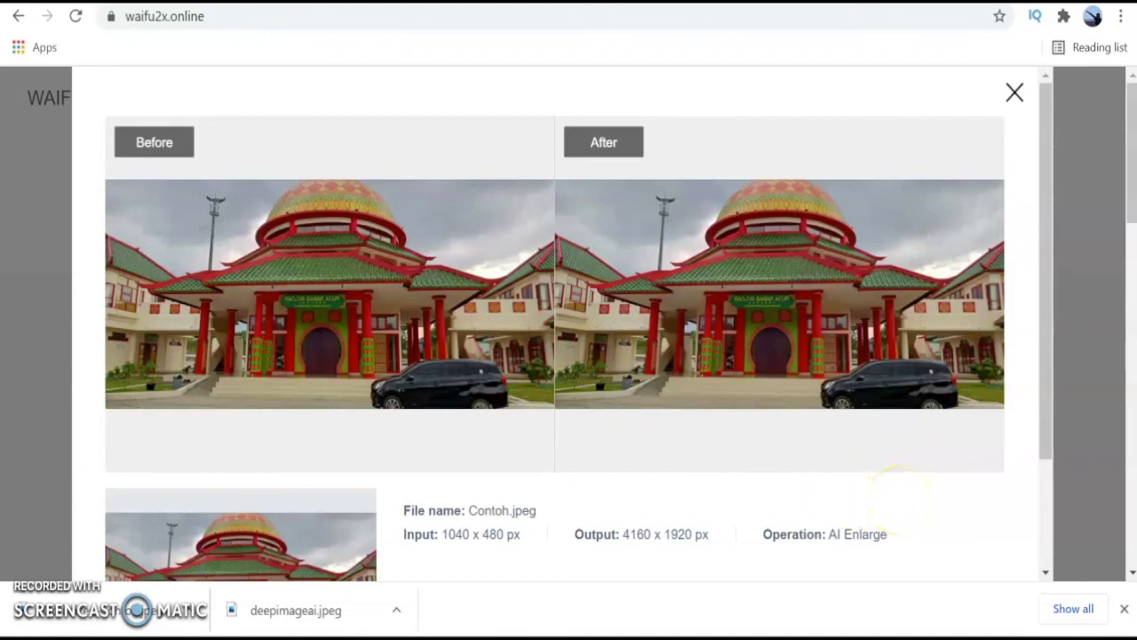
Download the 4x result as Contoh.png, PNG Image type, into Foto sampel.
{"action": "left_click", "coordinate": [1045, 572]}
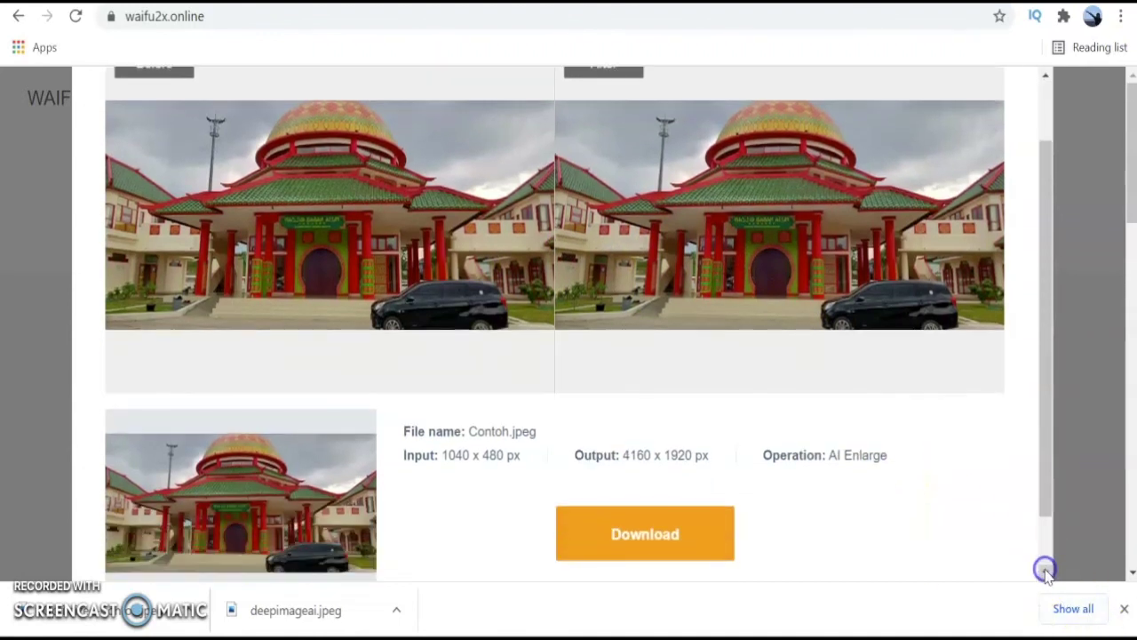
{"action": "left_click", "coordinate": [1045, 573]}
{"action": "left_click", "coordinate": [662, 457]}
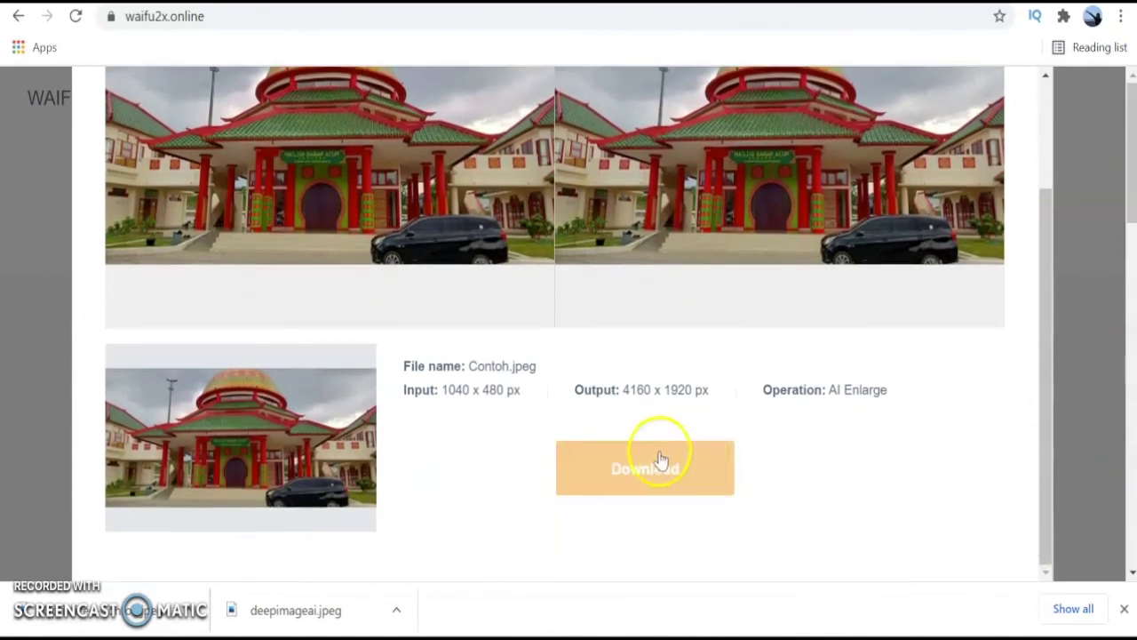
{"action": "left_click", "coordinate": [658, 462]}
{"action": "left_click", "coordinate": [905, 459]}
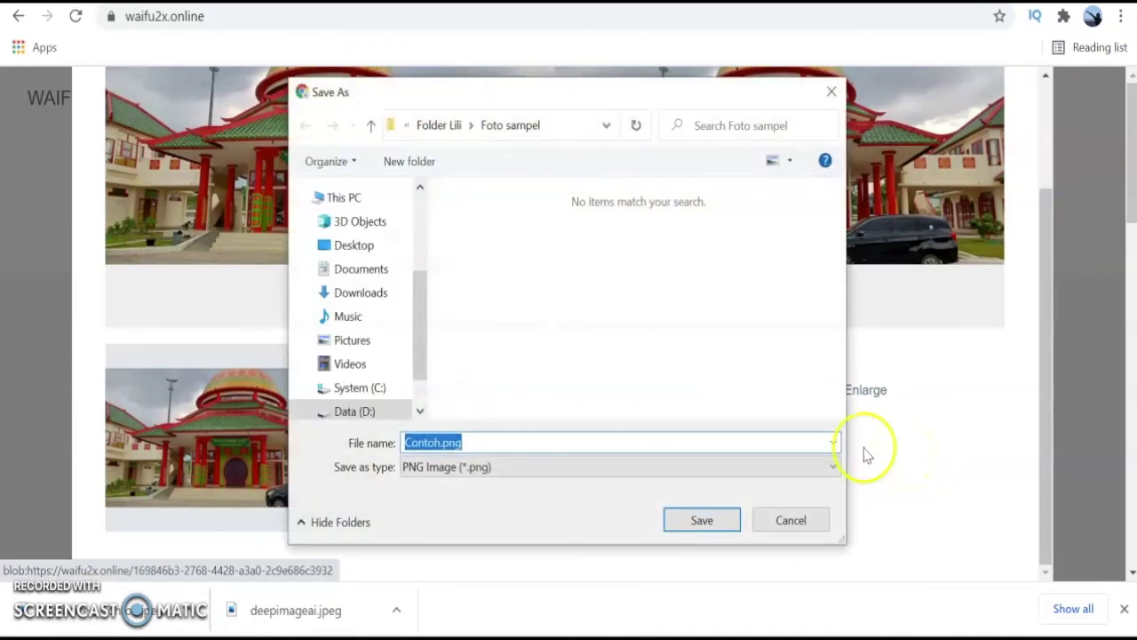
{"action": "left_click", "coordinate": [615, 468]}
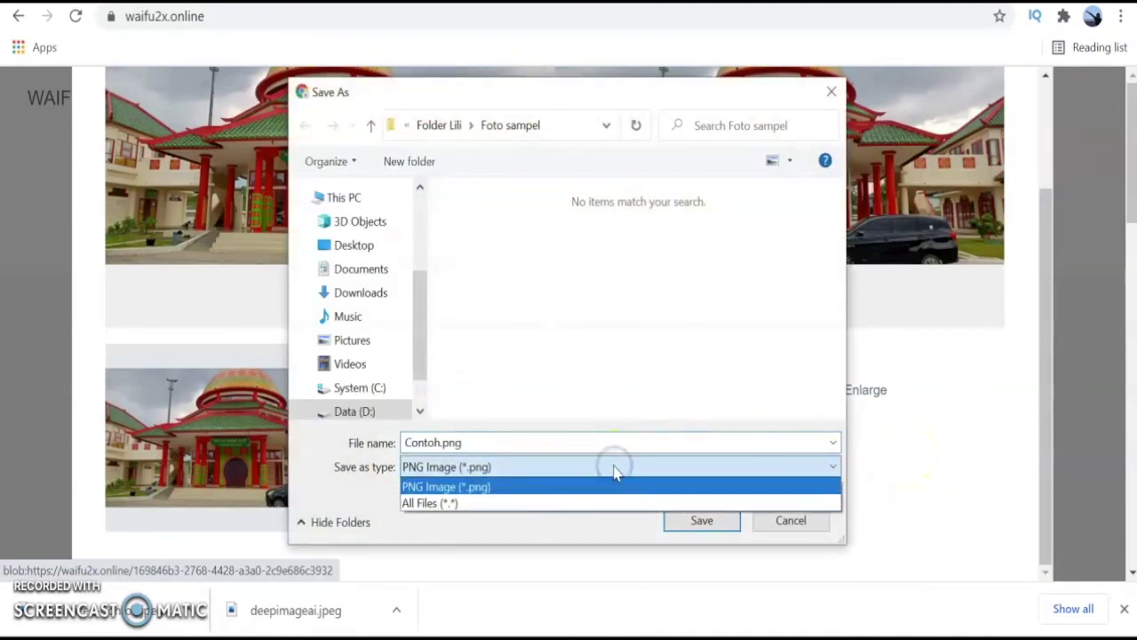
{"action": "left_click", "coordinate": [615, 487]}
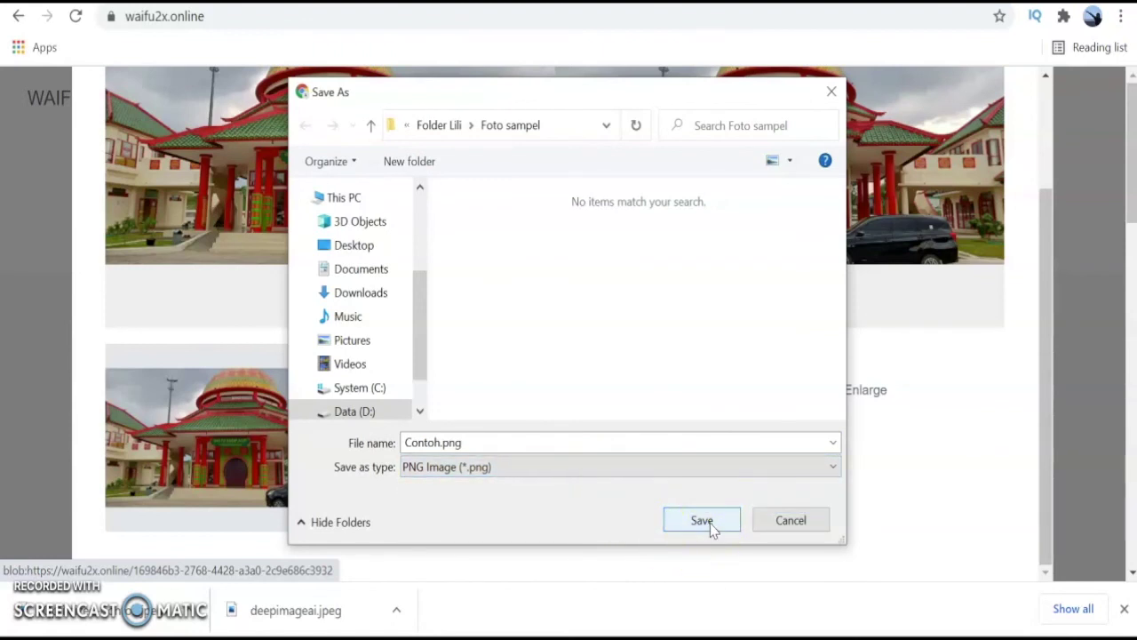
{"action": "left_click", "coordinate": [704, 522]}
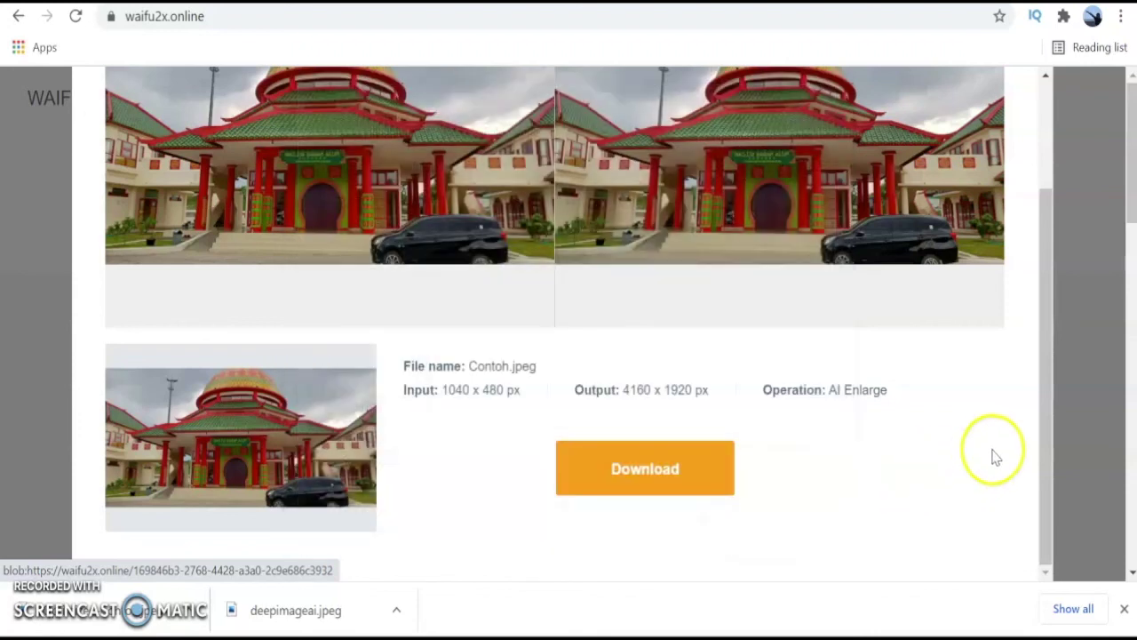